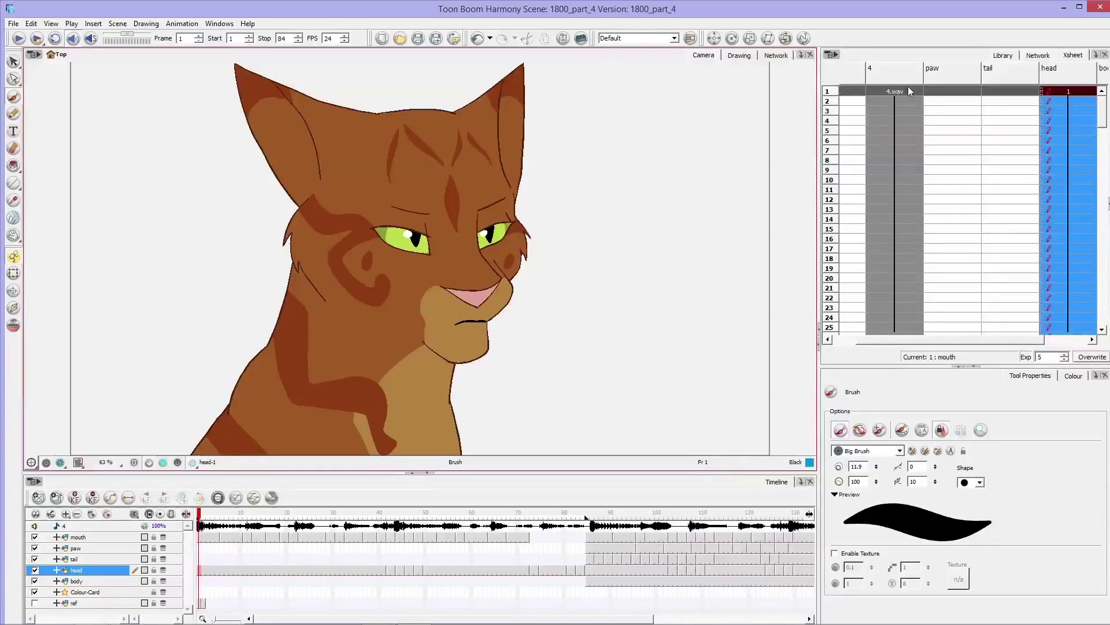
# - Check the node network, then toggle the head and mouth layers off and back on to identify them
pyautogui.click(776, 56)
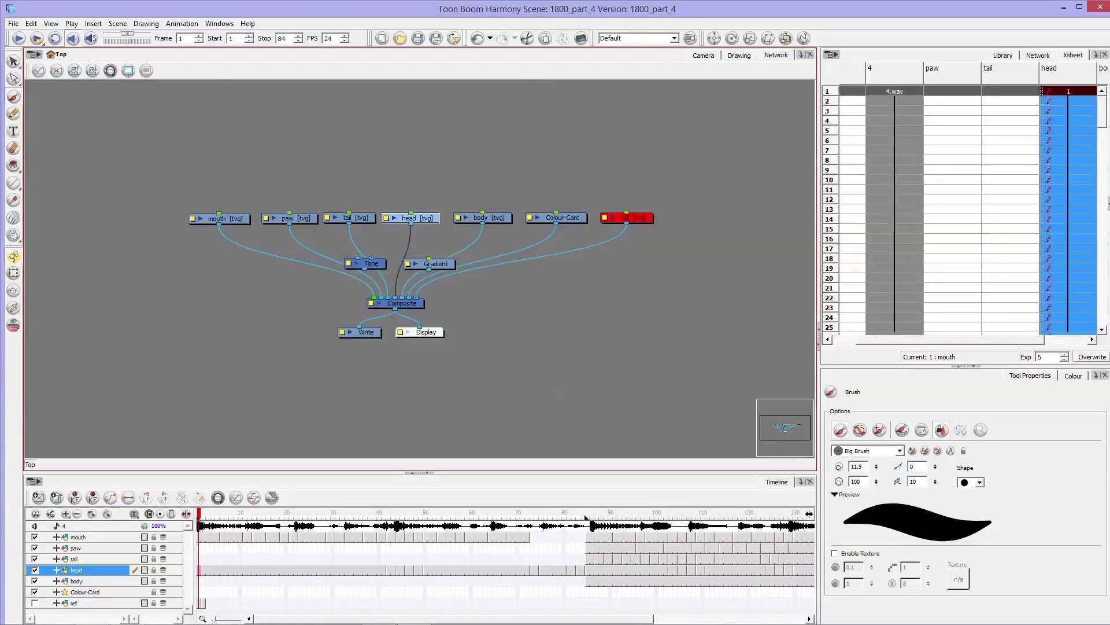
pyautogui.click(704, 56)
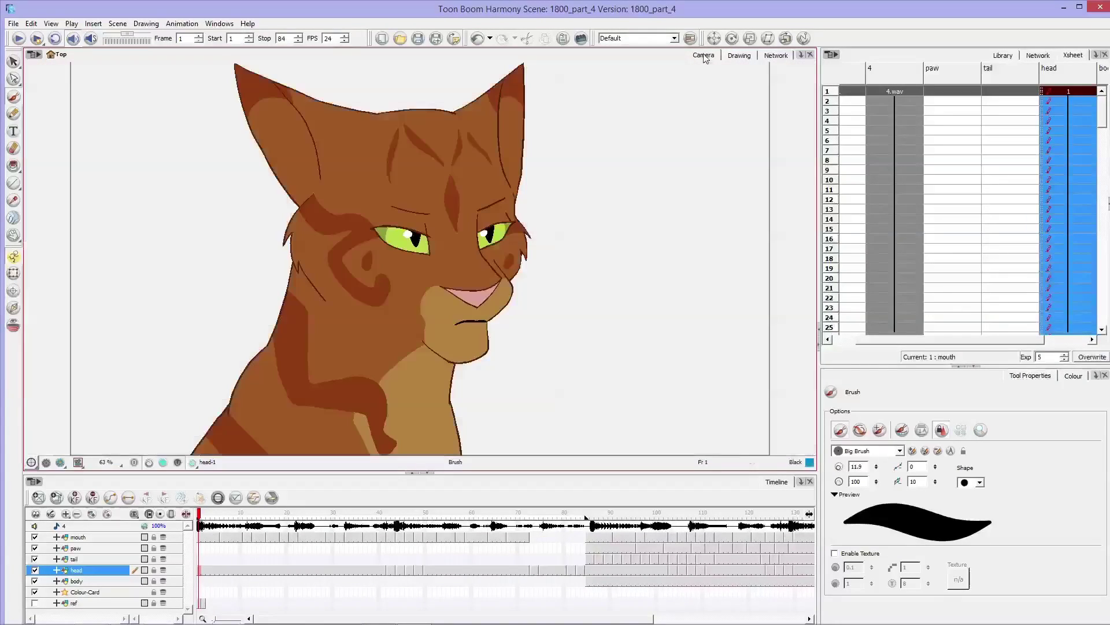
pyautogui.click(35, 570)
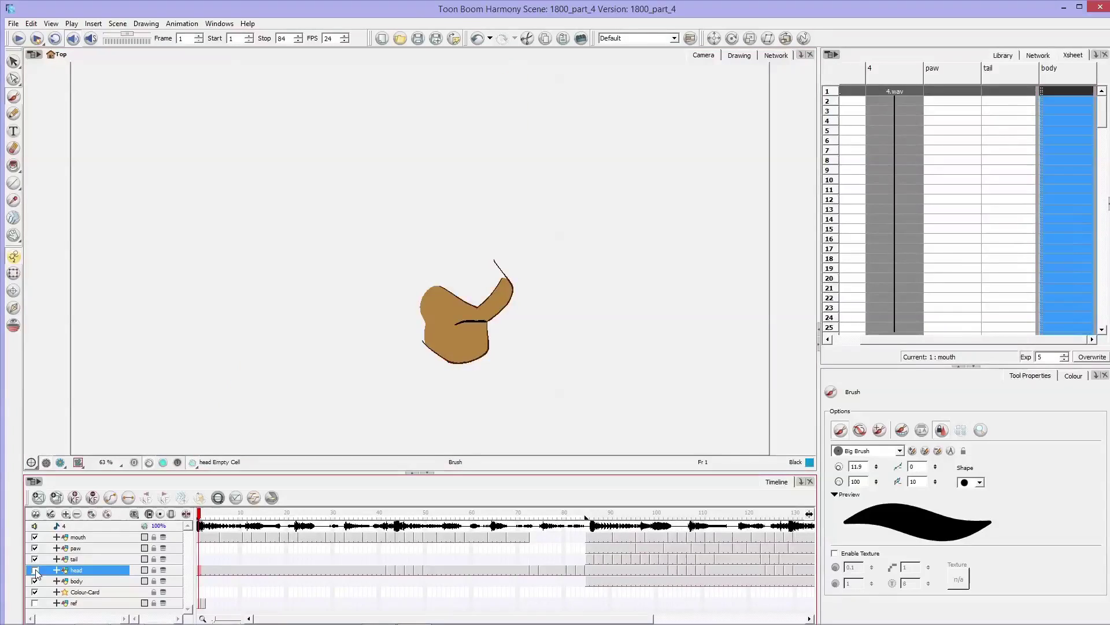
pyautogui.click(34, 571)
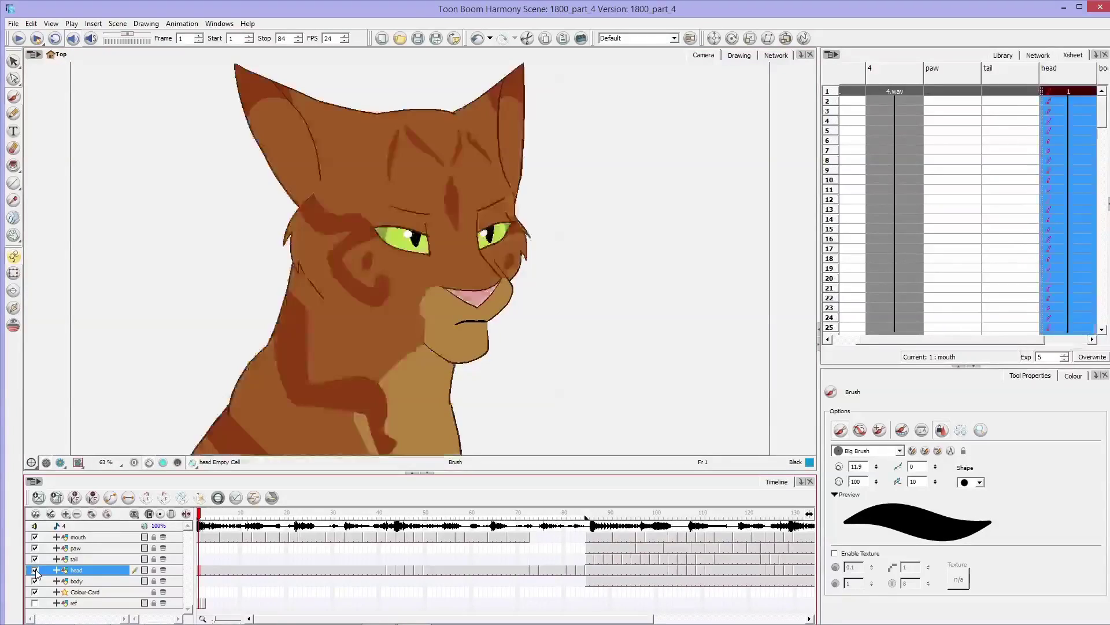
pyautogui.click(35, 537)
pyautogui.click(35, 536)
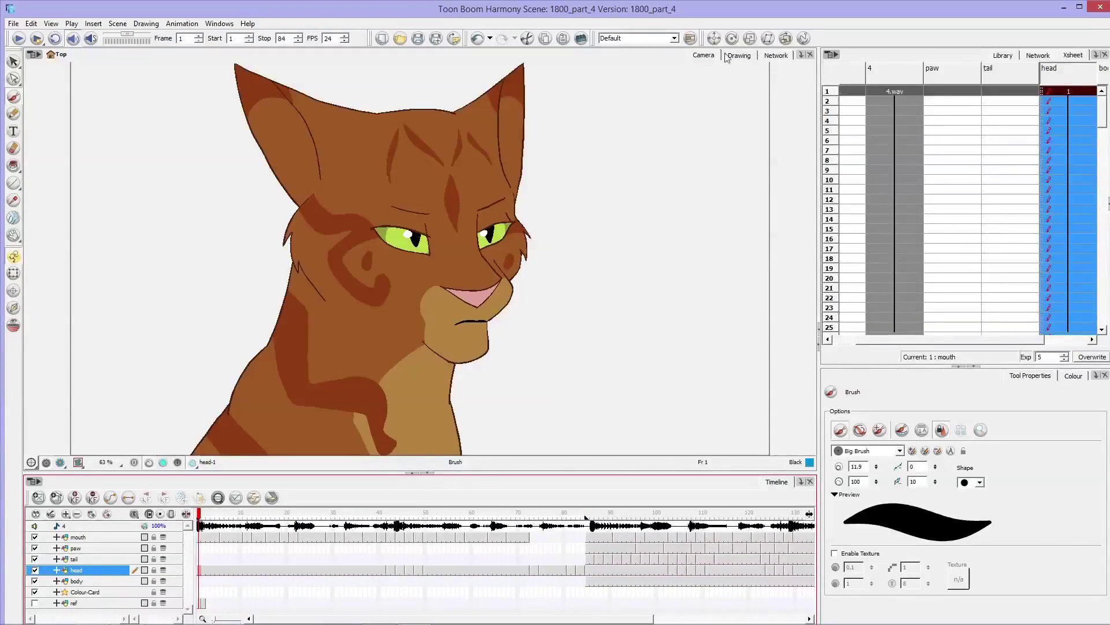
# - In the node network, move the mouth and Gradient nodes aside and delete the old Tone node
pyautogui.click(768, 59)
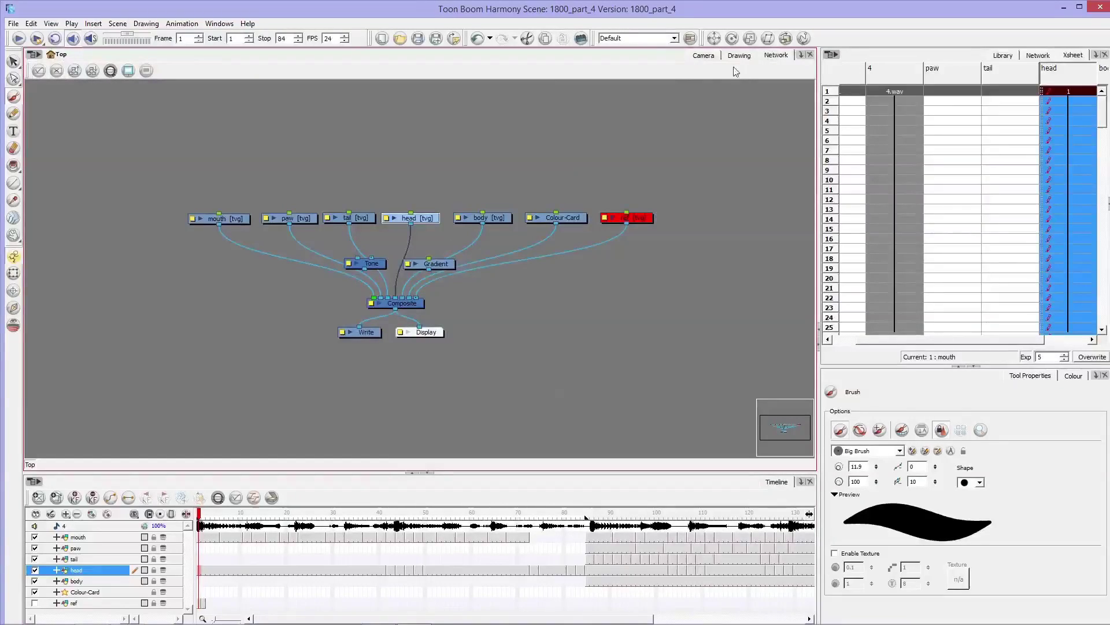
pyautogui.click(801, 55)
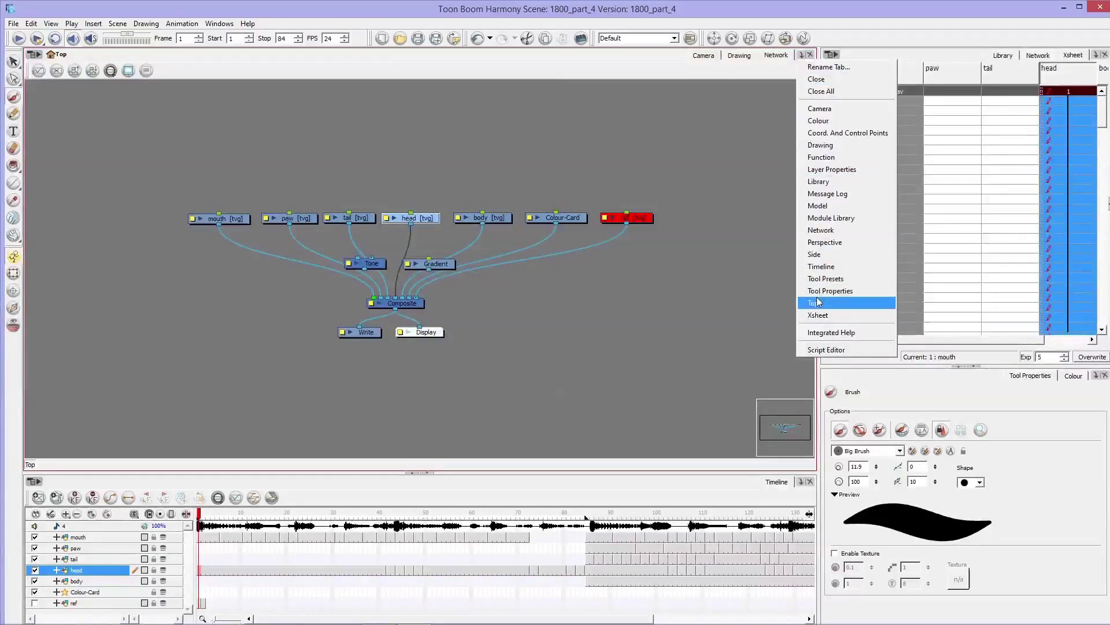
pyautogui.click(763, 227)
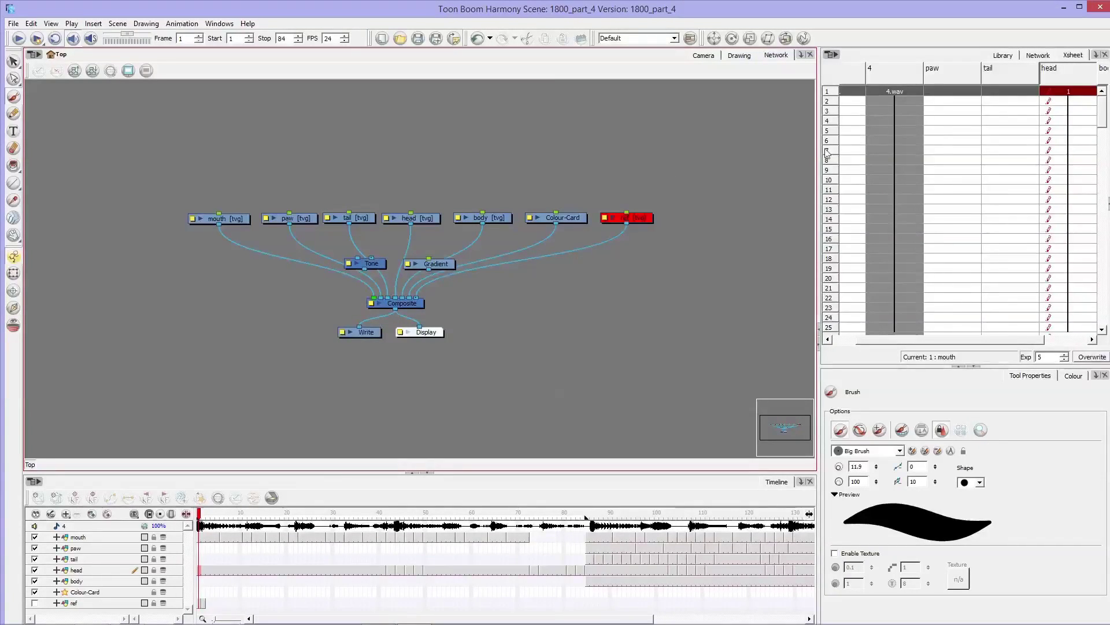
pyautogui.moveTo(230, 219)
pyautogui.mouseDown()
pyautogui.moveTo(289, 145)
pyautogui.moveTo(338, 229)
pyautogui.moveTo(519, 407)
pyautogui.moveTo(190, 168)
pyautogui.moveTo(237, 215)
pyautogui.mouseUp()
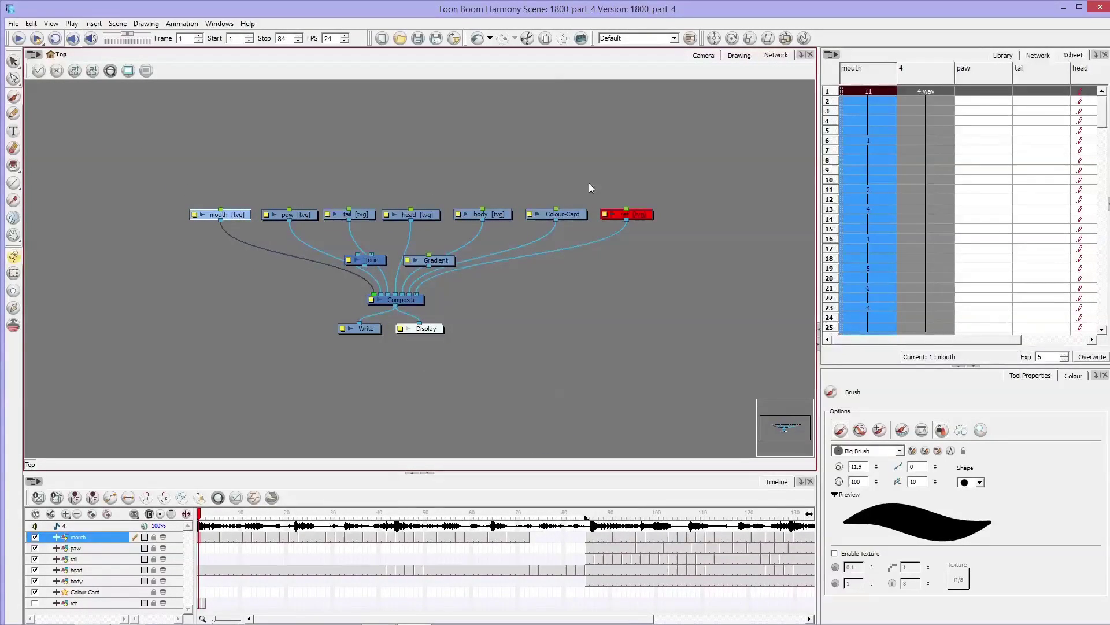
pyautogui.moveTo(444, 263); pyautogui.dragTo(723, 289)
pyautogui.moveTo(379, 264); pyautogui.dragTo(422, 253)
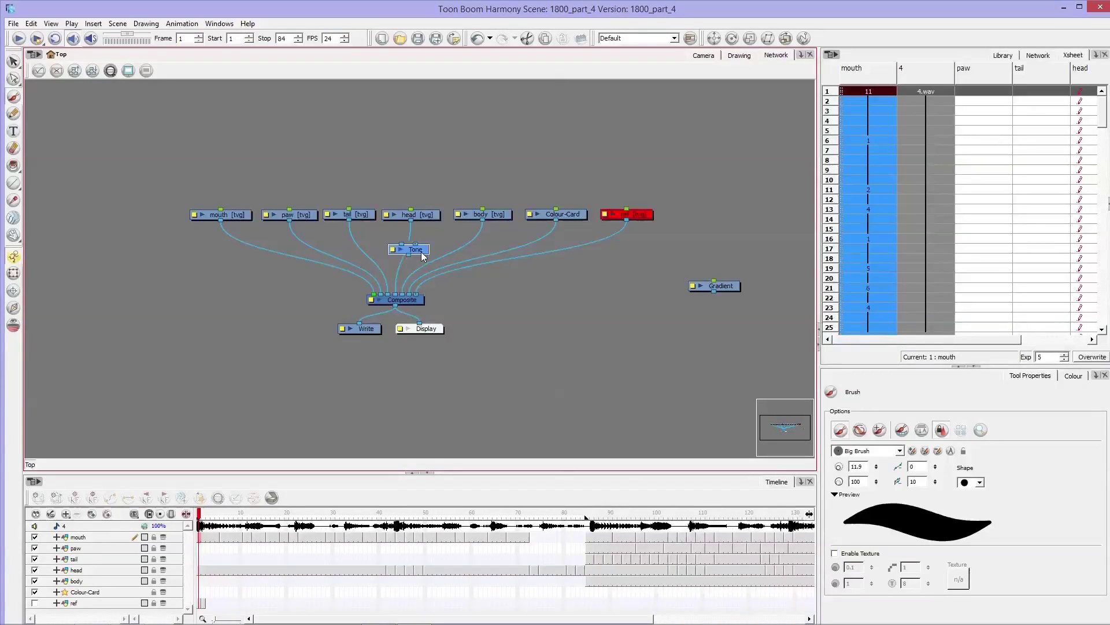
pyautogui.press('Delete')
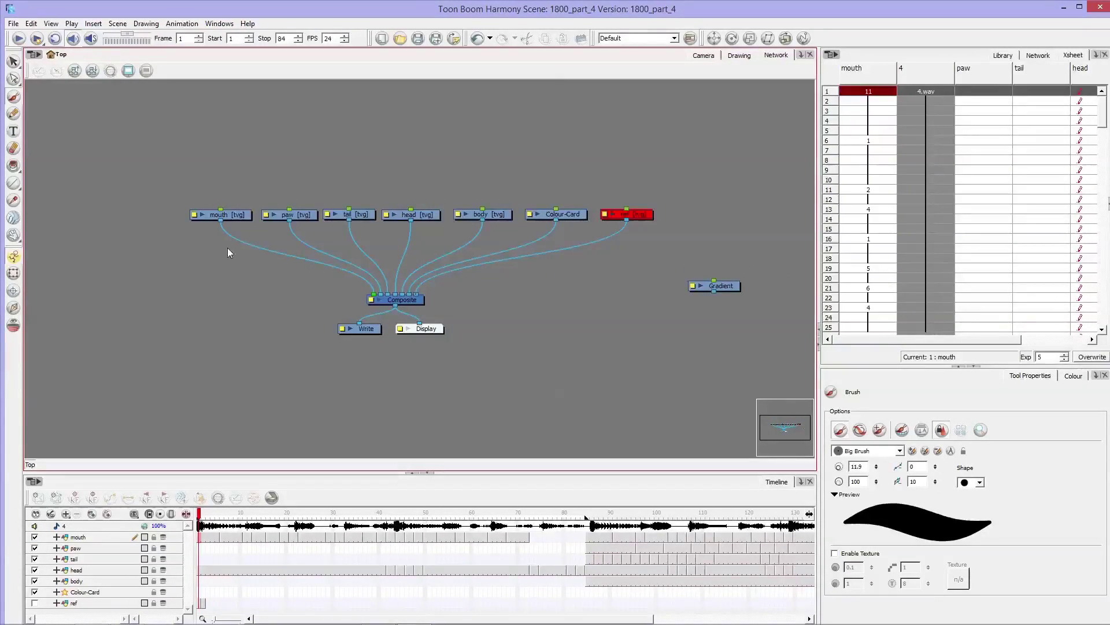
# - From the Module Library's Filter category, drop a new Tone node just below the head node
pyautogui.click(220, 23)
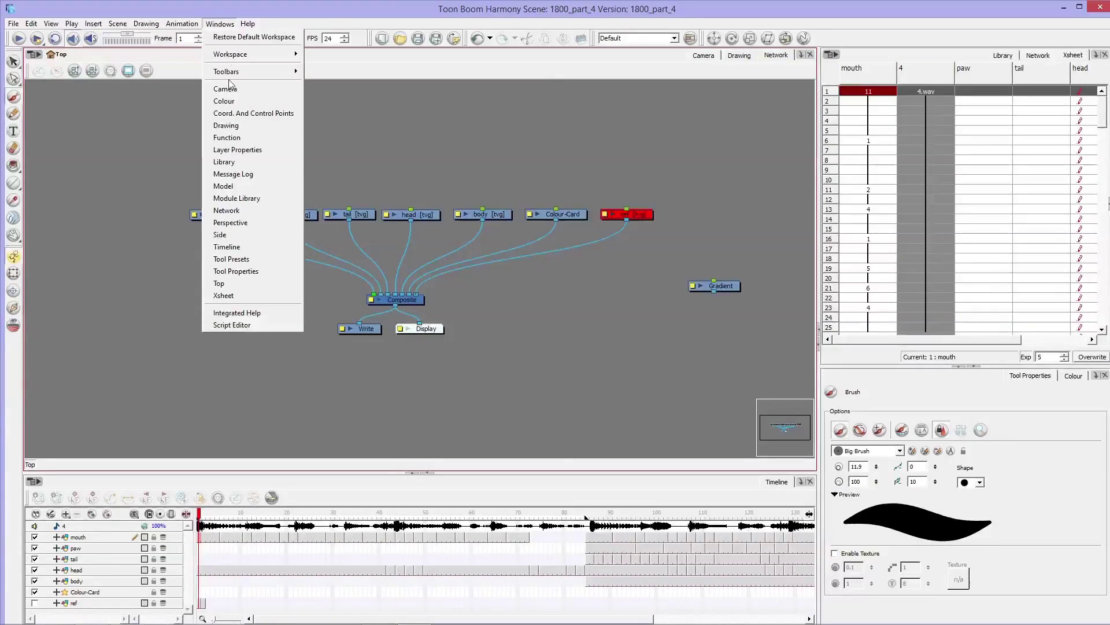
pyautogui.click(238, 197)
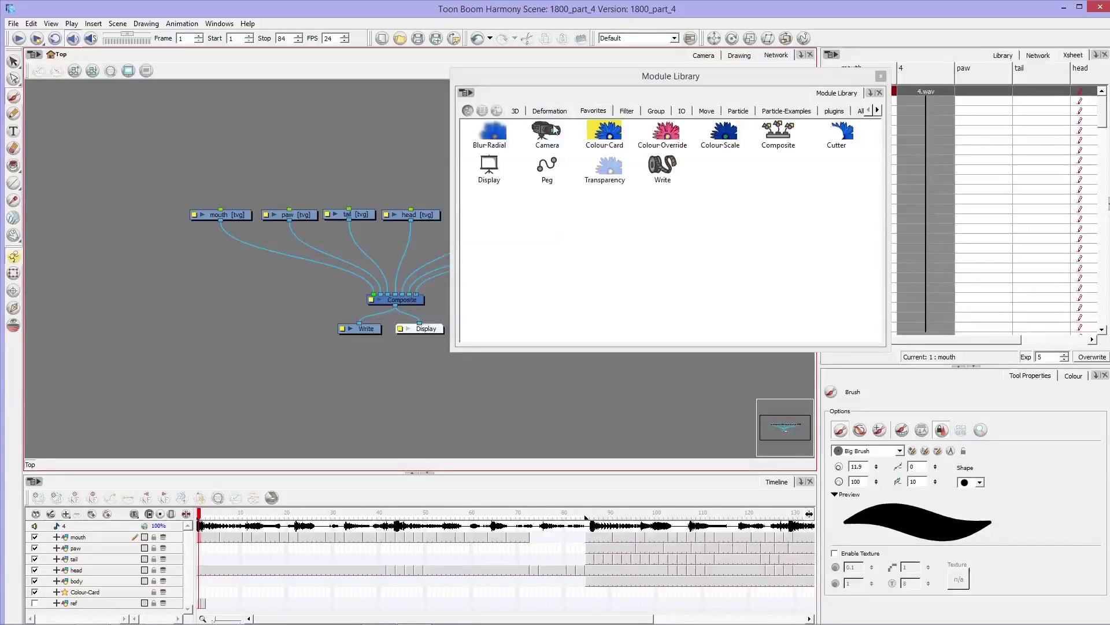
pyautogui.moveTo(681, 81); pyautogui.dragTo(742, 97)
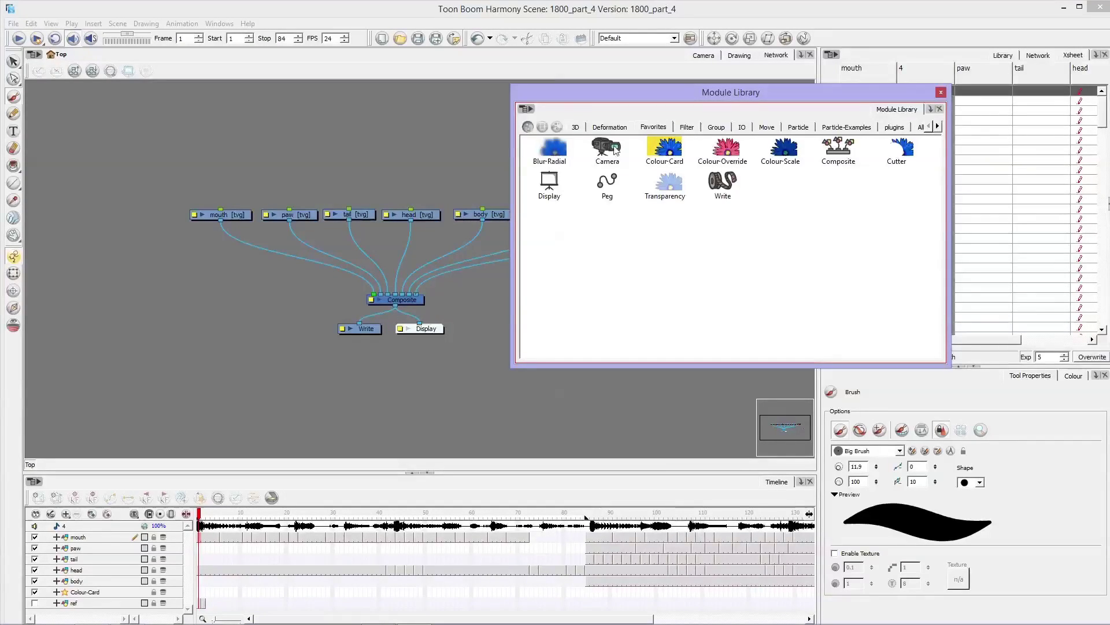
pyautogui.click(687, 127)
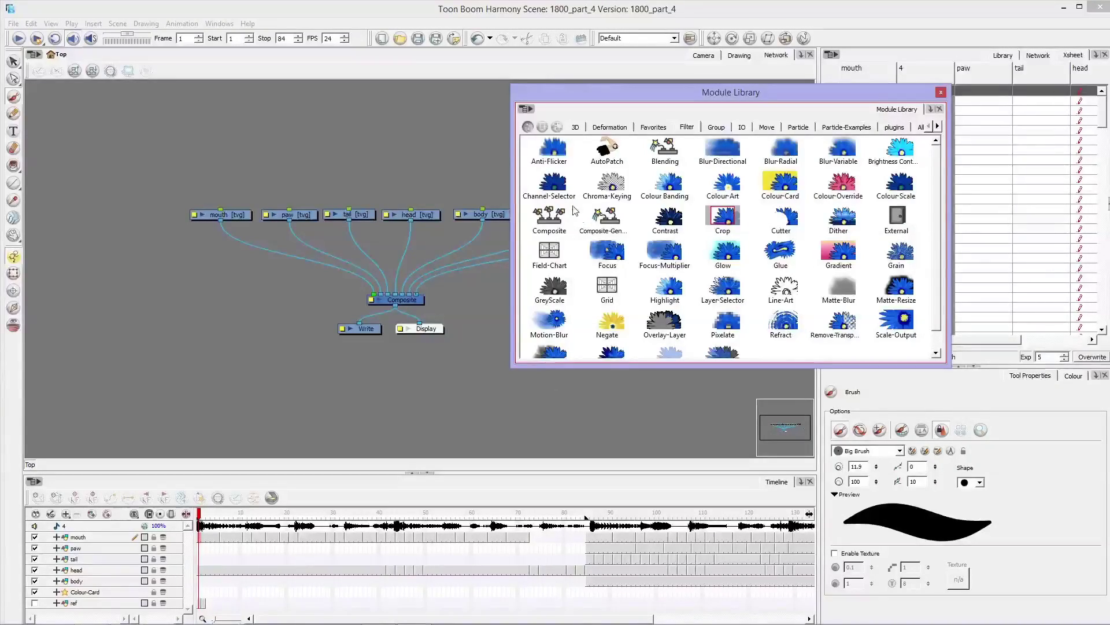
pyautogui.scroll(-1, 938, 283)
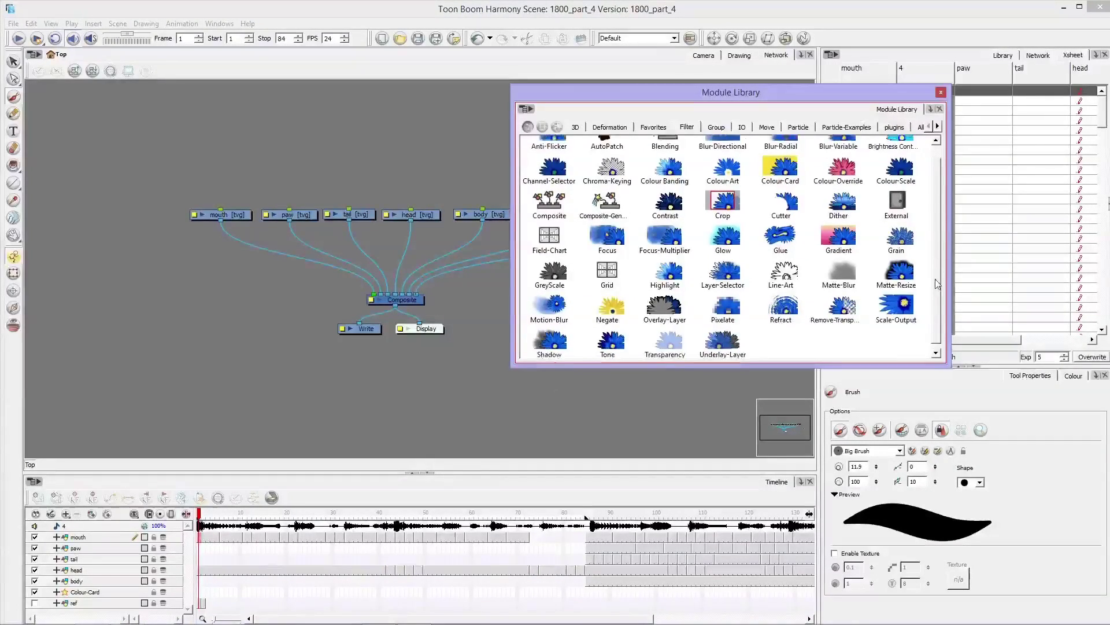
pyautogui.scroll(-1, 937, 283)
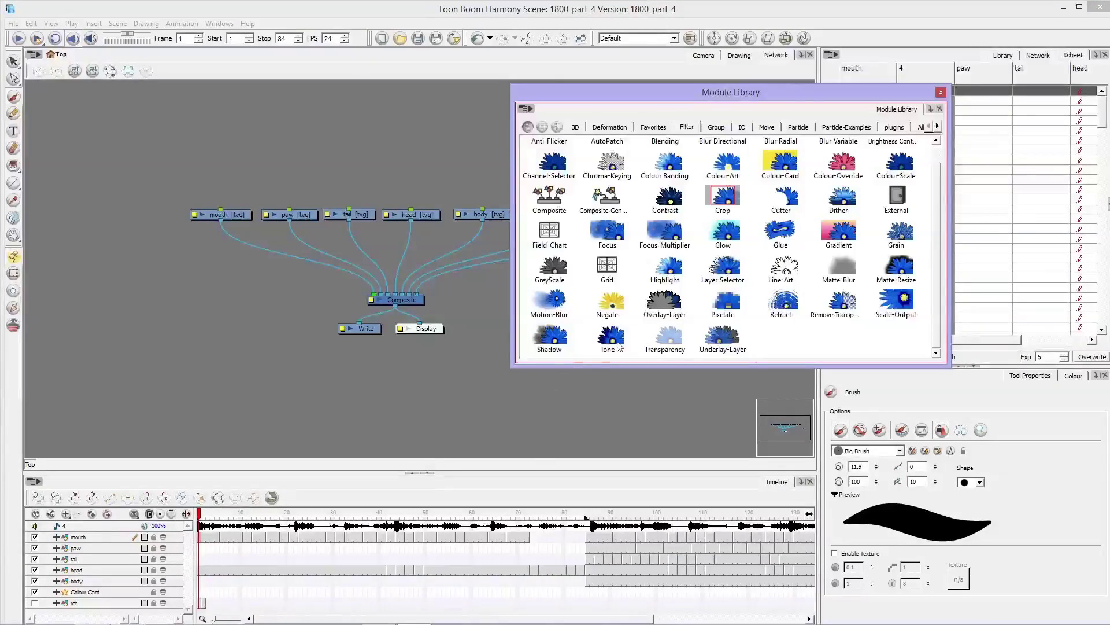
pyautogui.moveTo(619, 346); pyautogui.dragTo(603, 337)
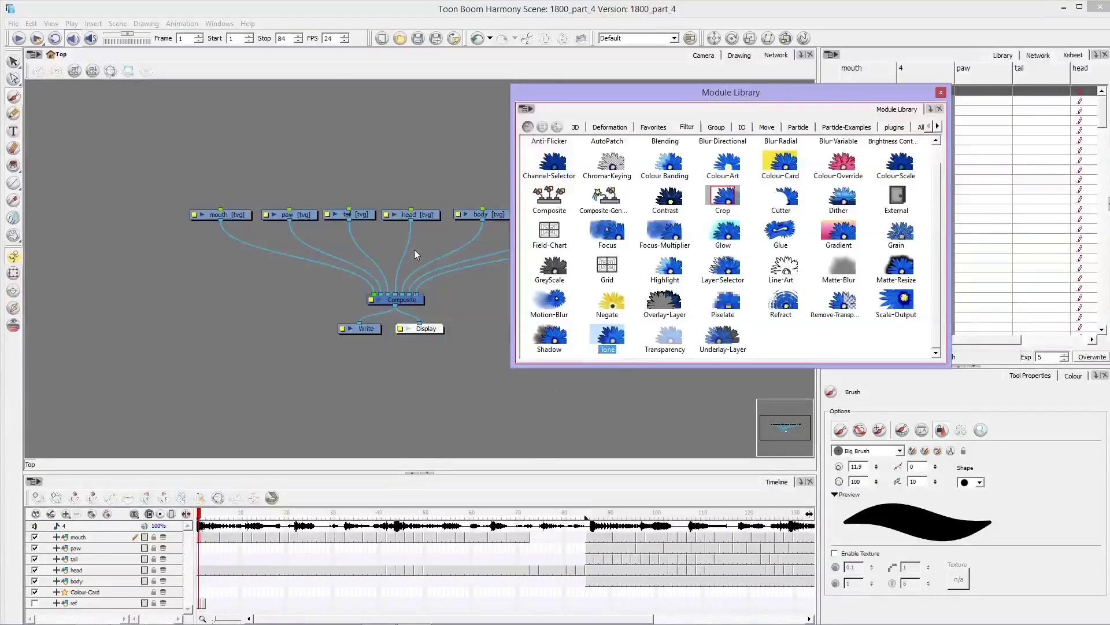
pyautogui.moveTo(414, 249); pyautogui.dragTo(414, 249)
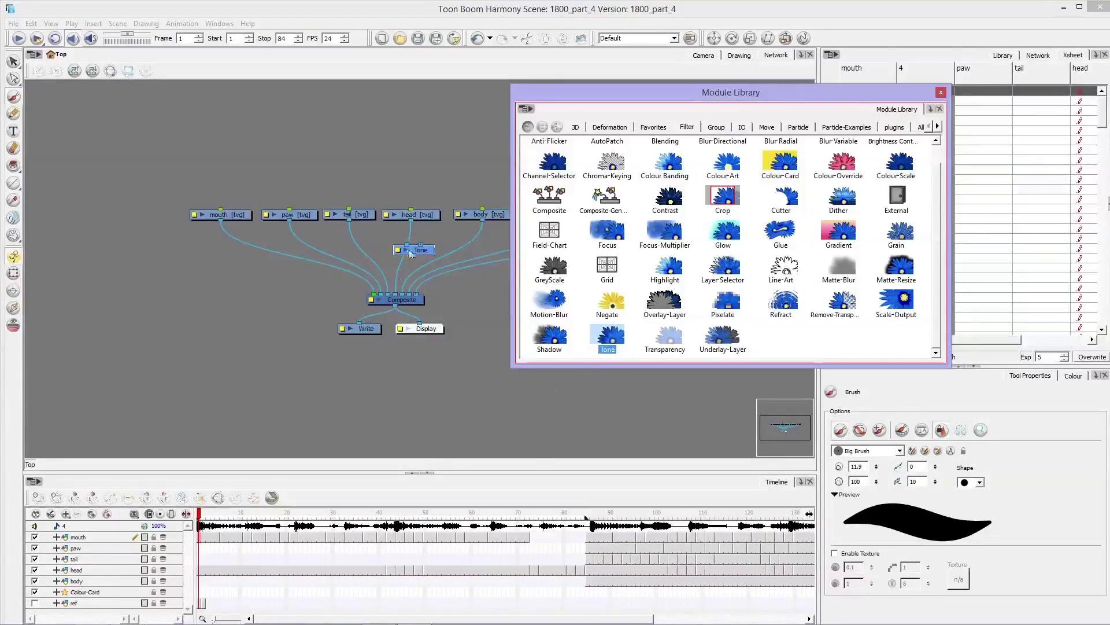
# - Wire the head node into the new Tone node and Tone's output into the Composite
pyautogui.click(941, 93)
pyautogui.moveTo(425, 252); pyautogui.dragTo(409, 255)
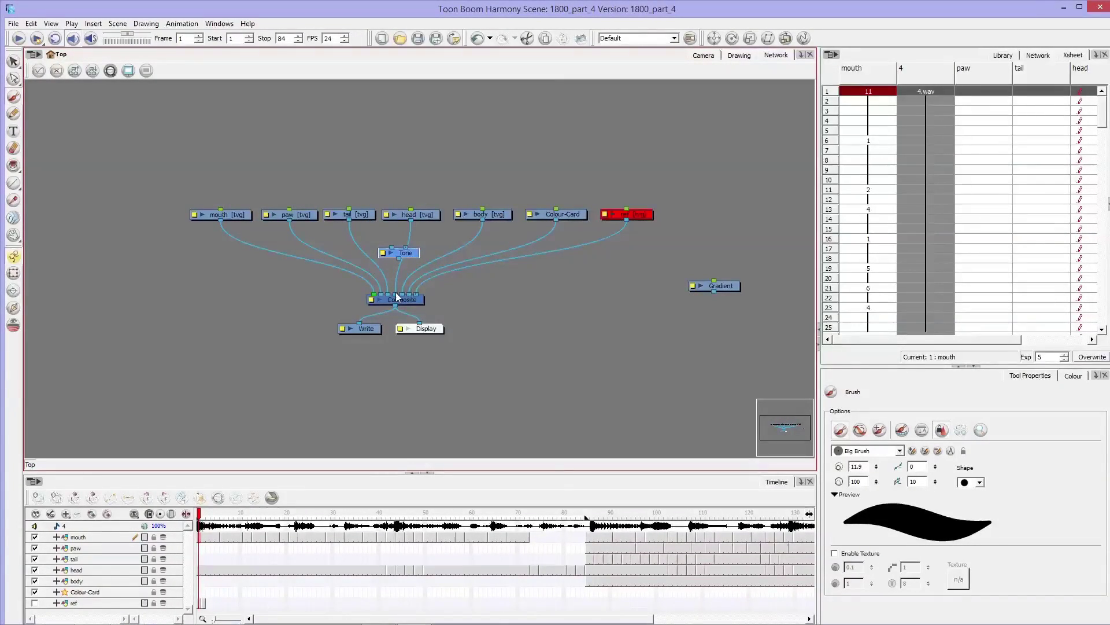
pyautogui.moveTo(397, 297); pyautogui.dragTo(407, 251)
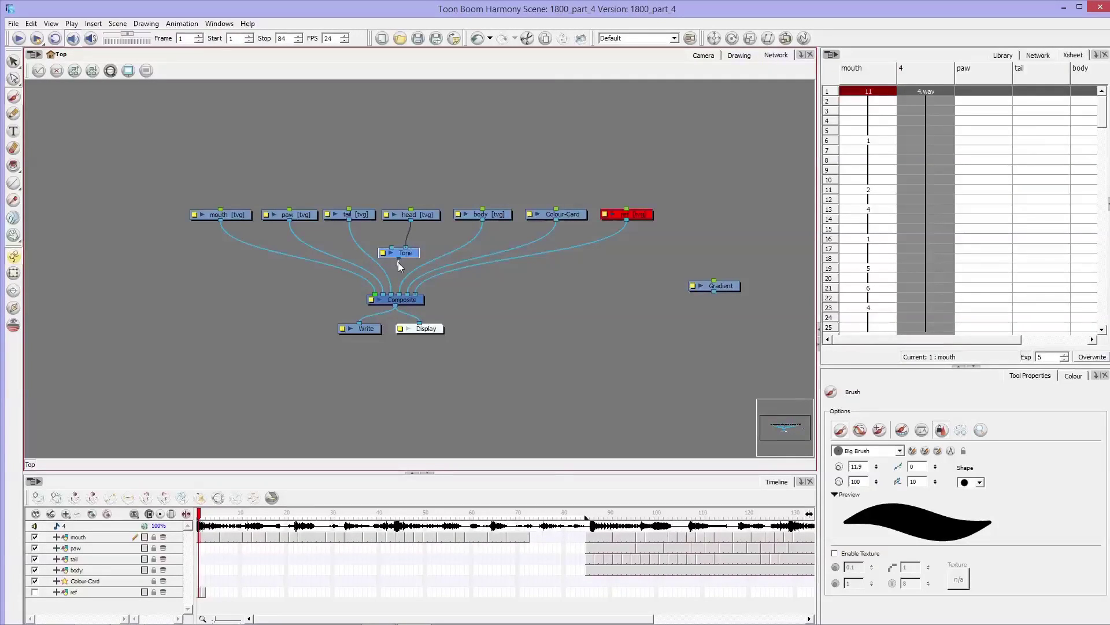
pyautogui.moveTo(400, 266); pyautogui.dragTo(394, 295)
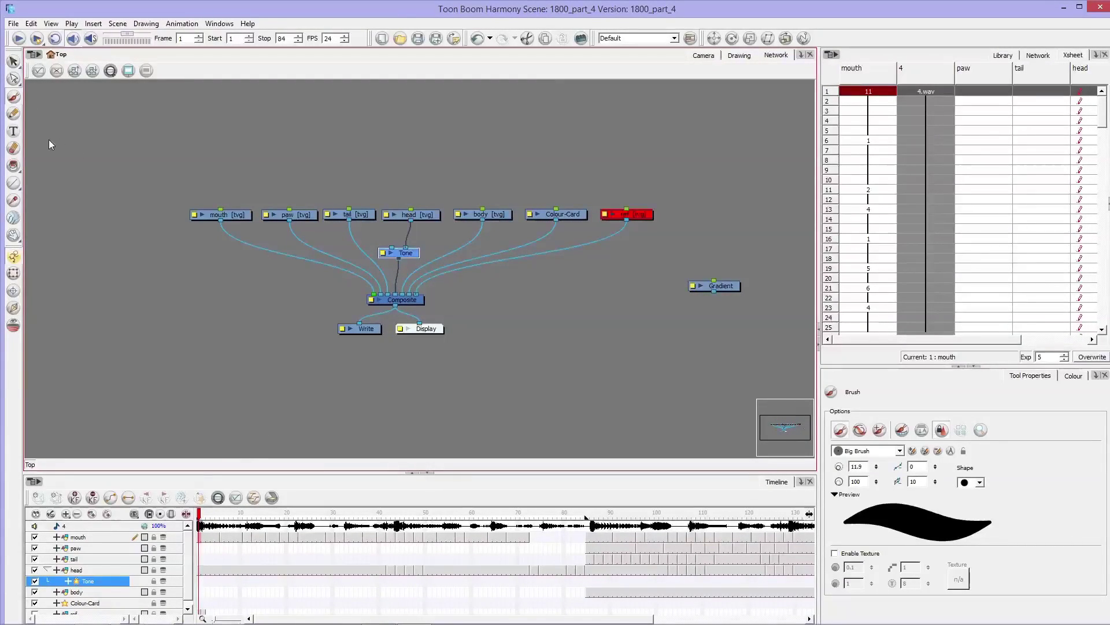
# - Add a new Drawing layer and connect it to the Tone node's matte input, detaching head from it
pyautogui.click(65, 513)
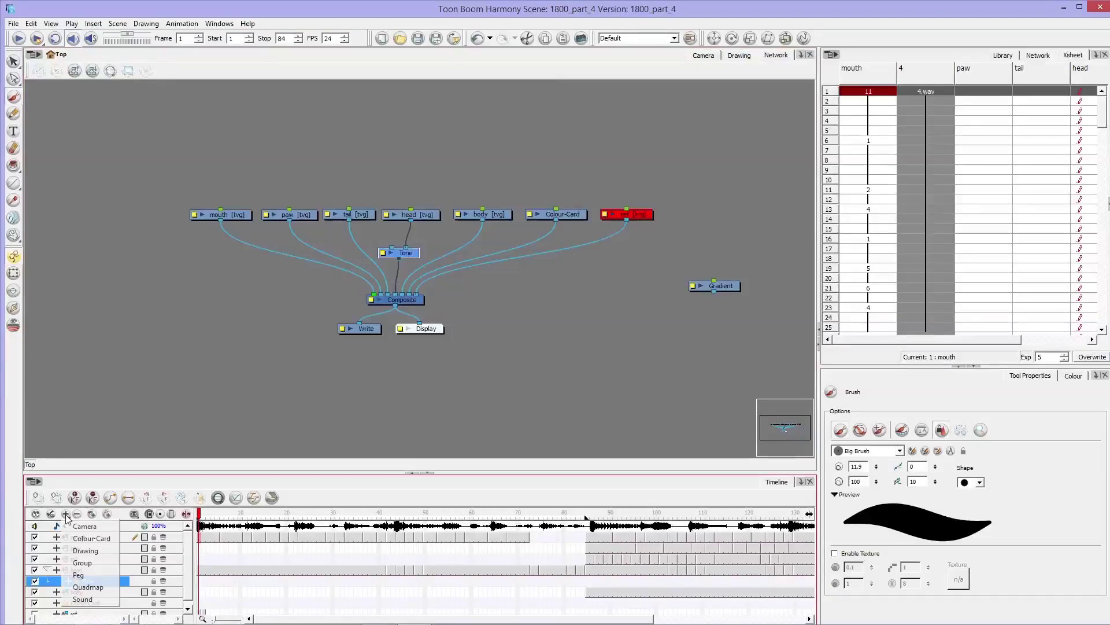
pyautogui.click(86, 551)
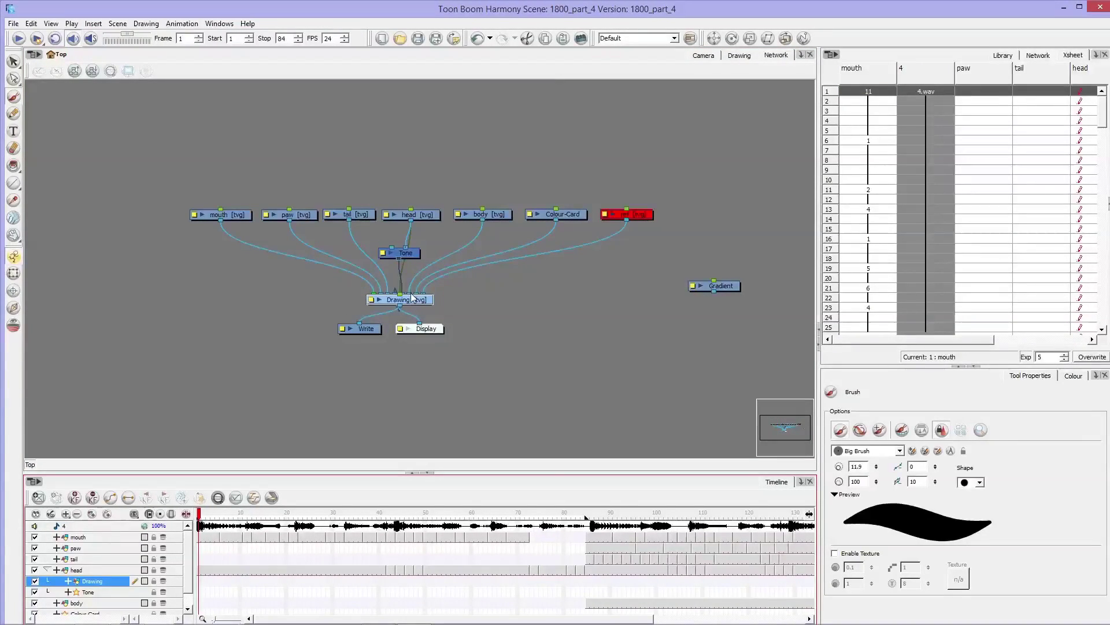
pyautogui.moveTo(412, 296); pyautogui.dragTo(382, 243)
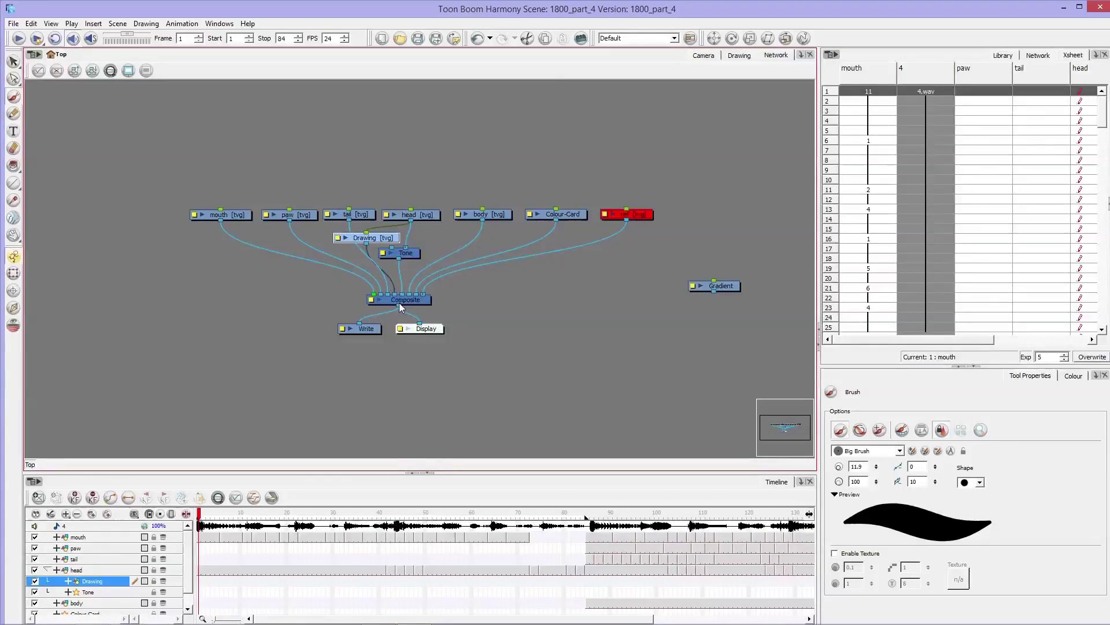
pyautogui.moveTo(397, 298)
pyautogui.mouseDown()
pyautogui.moveTo(393, 251)
pyautogui.moveTo(413, 262)
pyautogui.mouseUp()
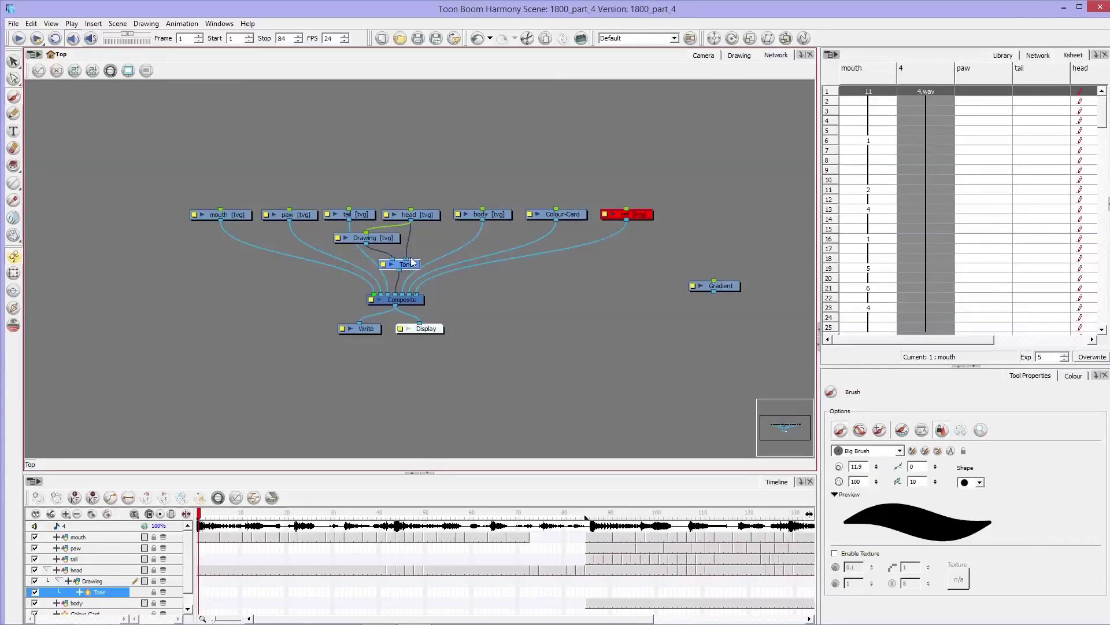
pyautogui.moveTo(408, 222)
pyautogui.mouseDown()
pyautogui.moveTo(363, 233)
pyautogui.moveTo(373, 234)
pyautogui.mouseUp()
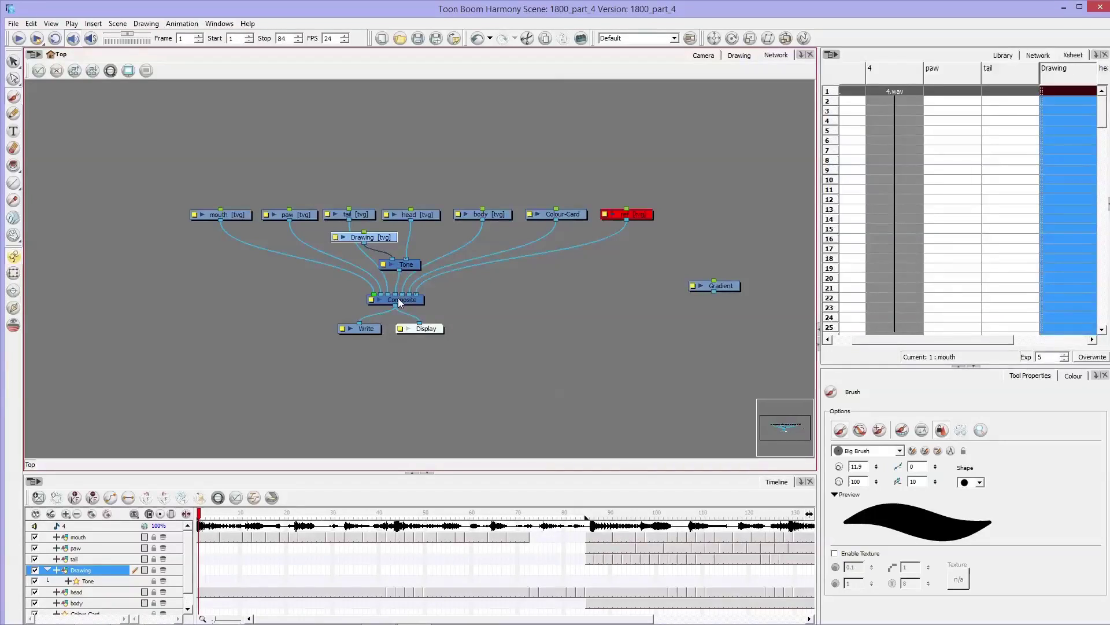
# - Return to the Camera view and select the Tone, head and Drawing layers in the timeline
pyautogui.click(727, 56)
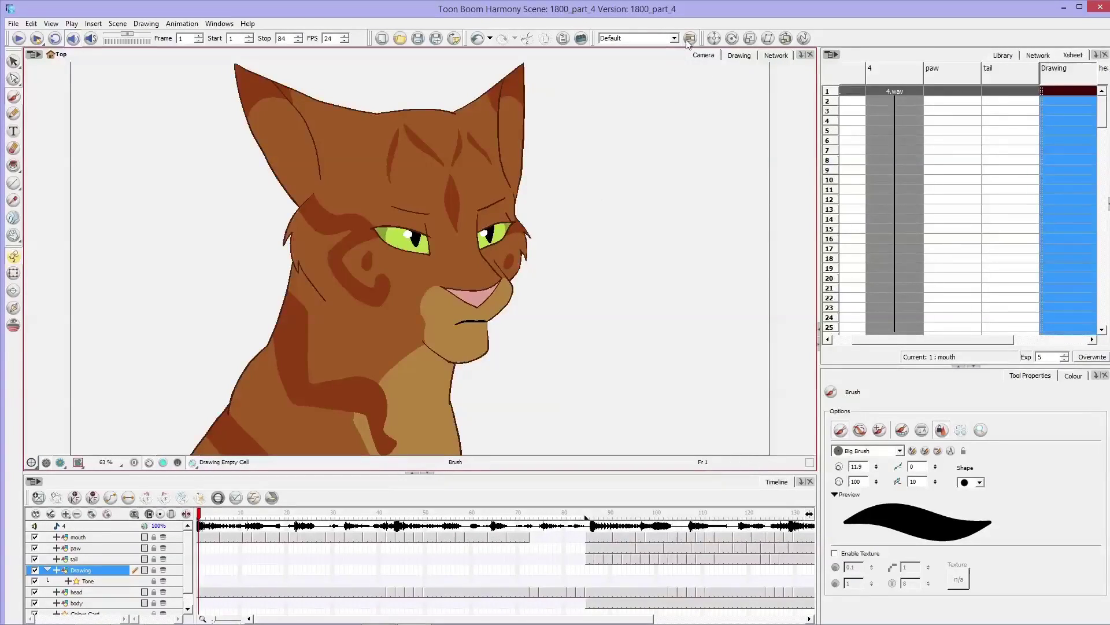
pyautogui.click(739, 56)
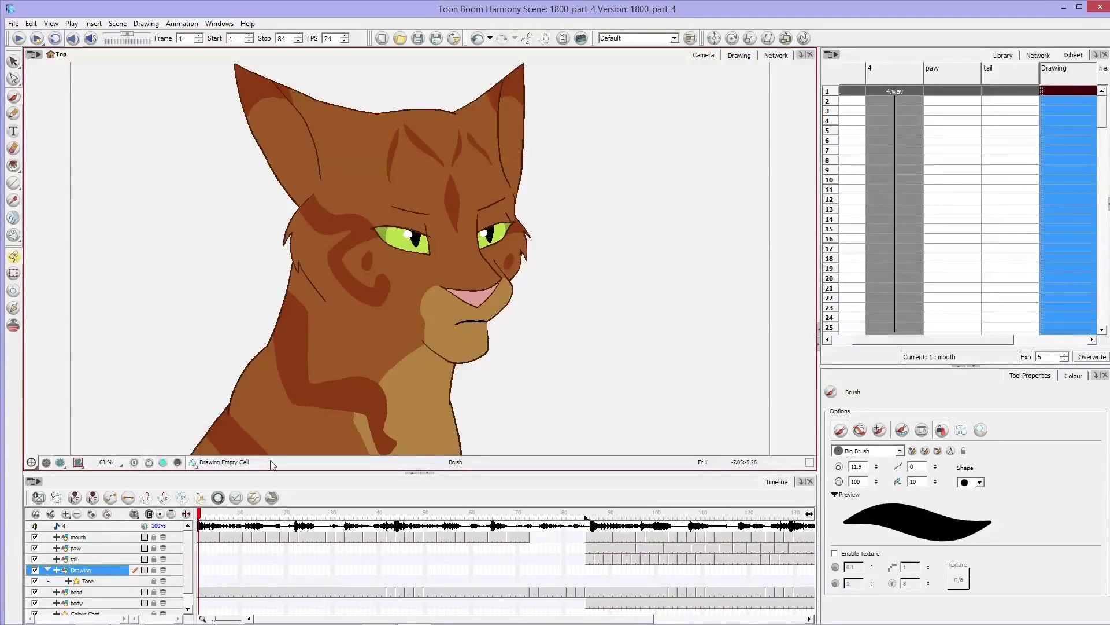
pyautogui.click(97, 570)
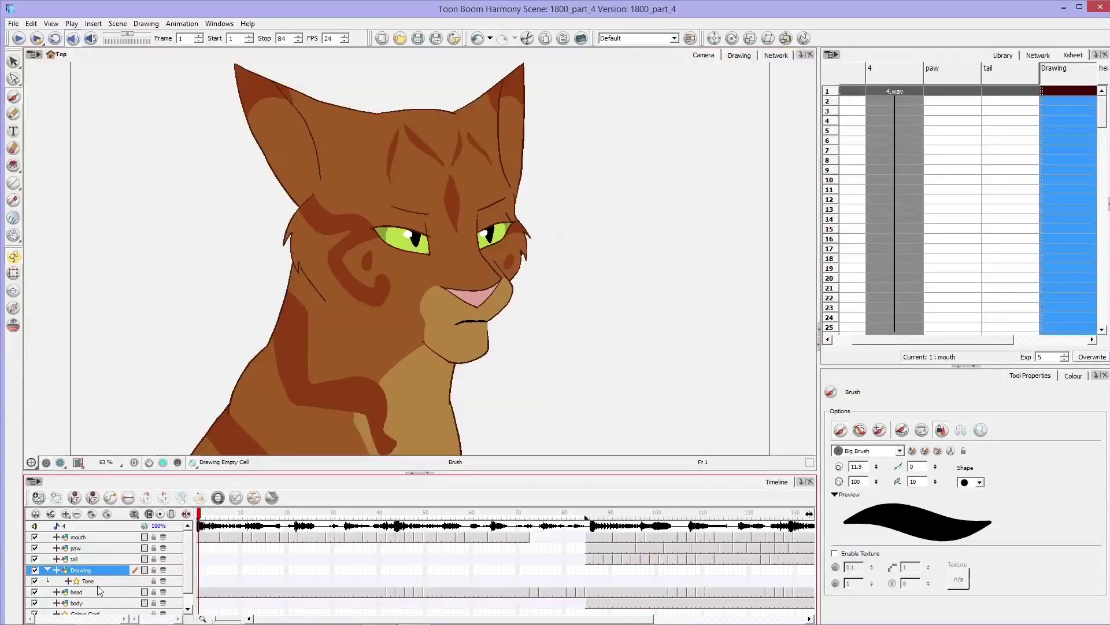
pyautogui.click(91, 583)
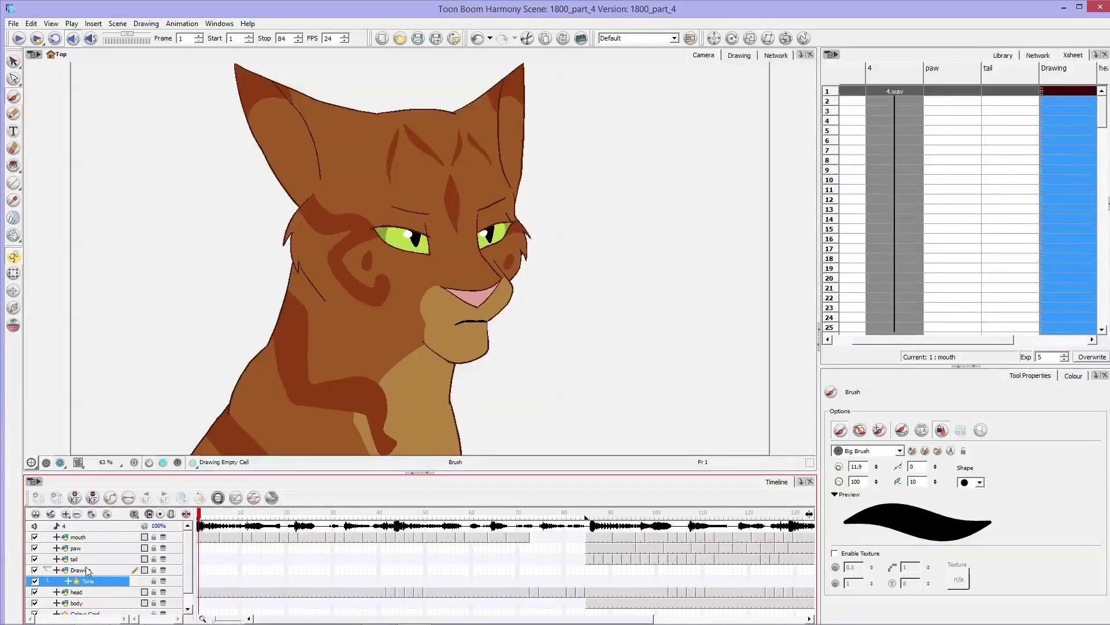
pyautogui.click(93, 594)
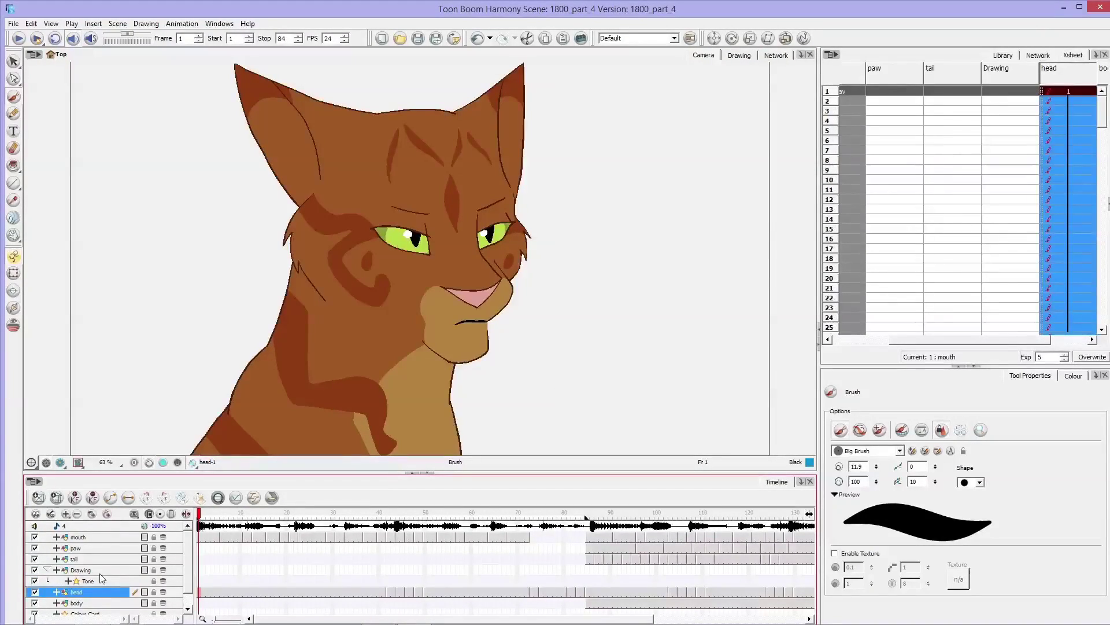
pyautogui.click(97, 573)
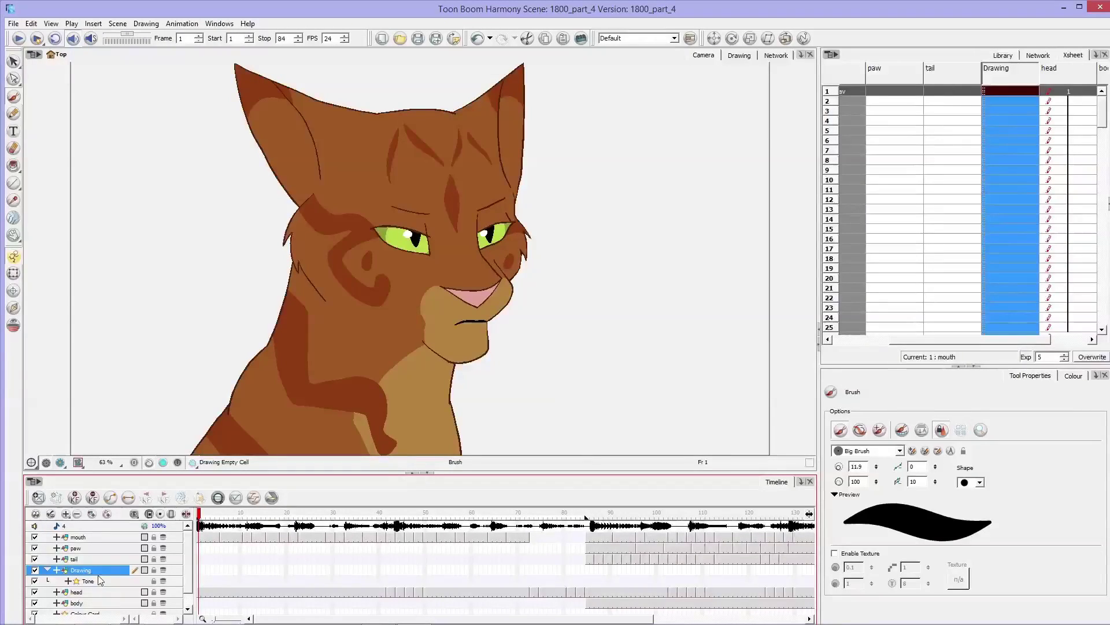
# - Open the Tone layer's properties, enable Invert Matte, and paint a test nose stroke, then undo it
pyautogui.doubleClick(96, 582)
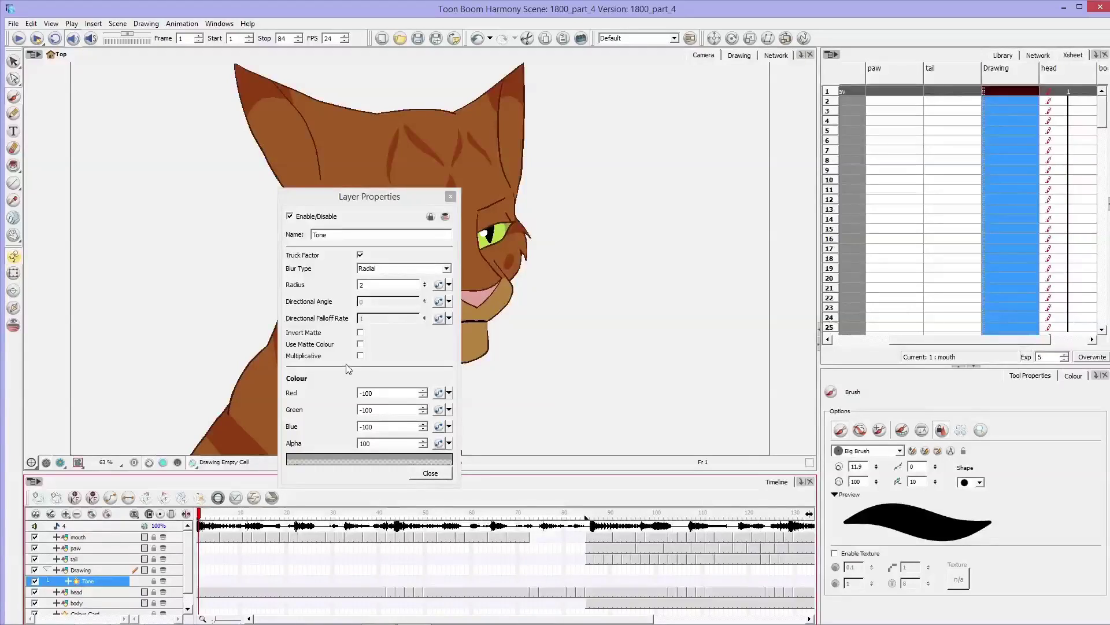
pyautogui.moveTo(412, 196); pyautogui.dragTo(736, 98)
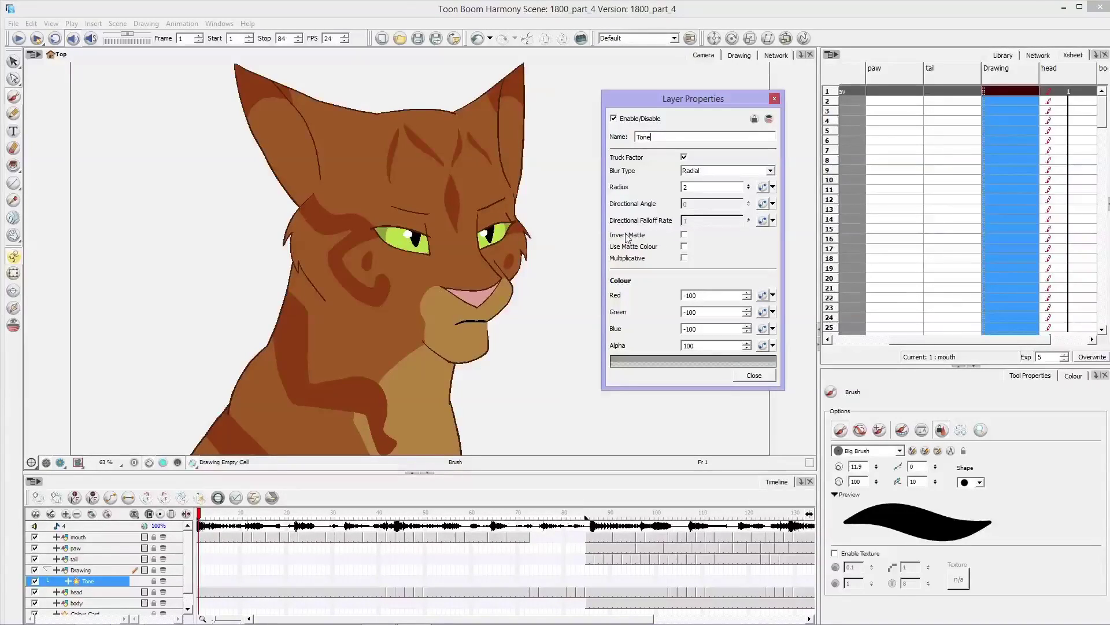
pyautogui.click(684, 235)
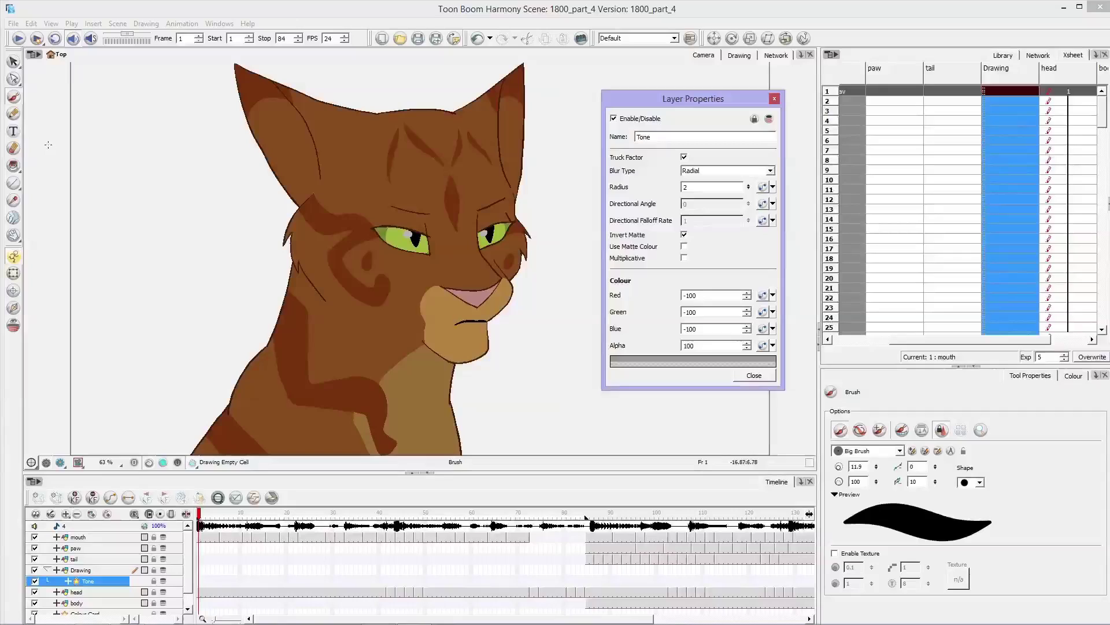
pyautogui.moveTo(451, 268)
pyautogui.mouseDown()
pyautogui.moveTo(482, 286)
pyautogui.moveTo(453, 245)
pyautogui.moveTo(478, 291)
pyautogui.moveTo(441, 253)
pyautogui.moveTo(470, 300)
pyautogui.moveTo(465, 255)
pyautogui.moveTo(458, 282)
pyautogui.mouseUp()
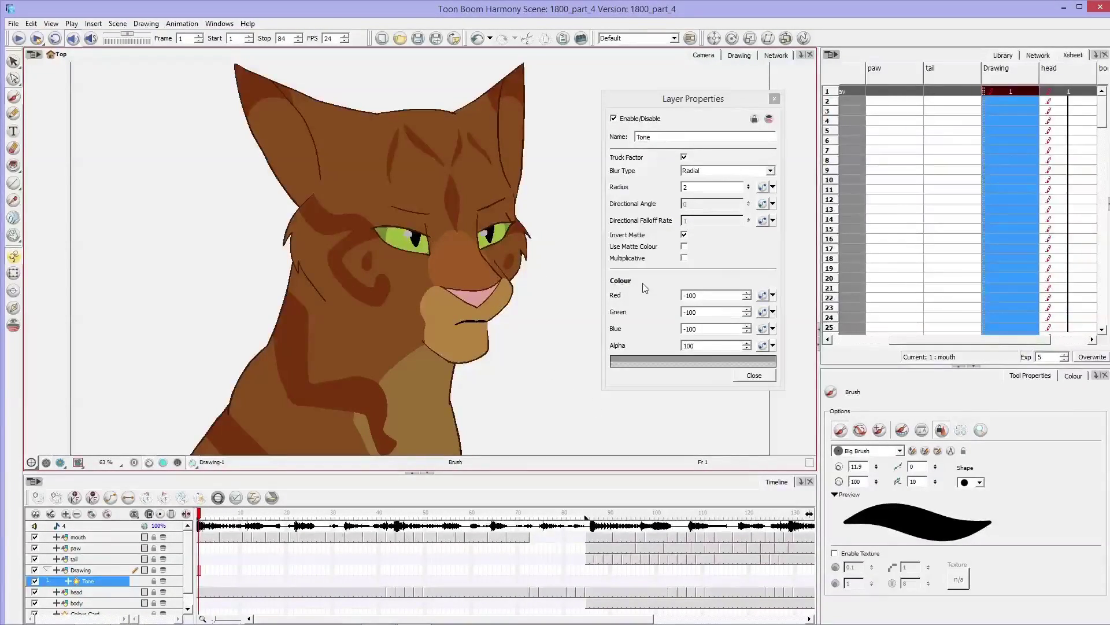
pyautogui.hotkey('alt', 's')
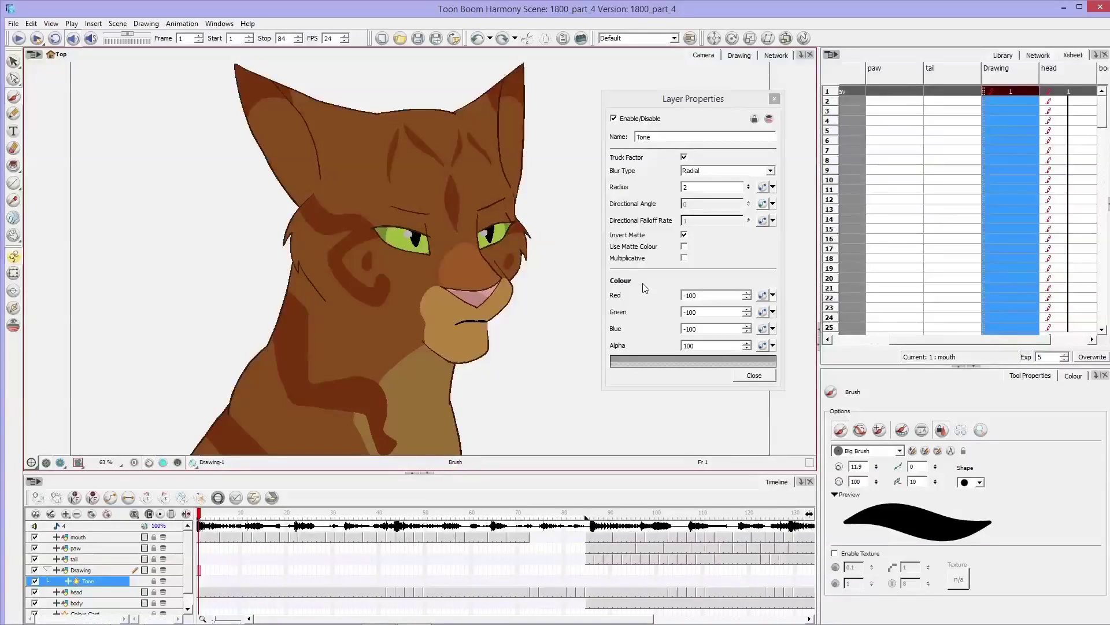
pyautogui.hotkey('ctrl', 'z')
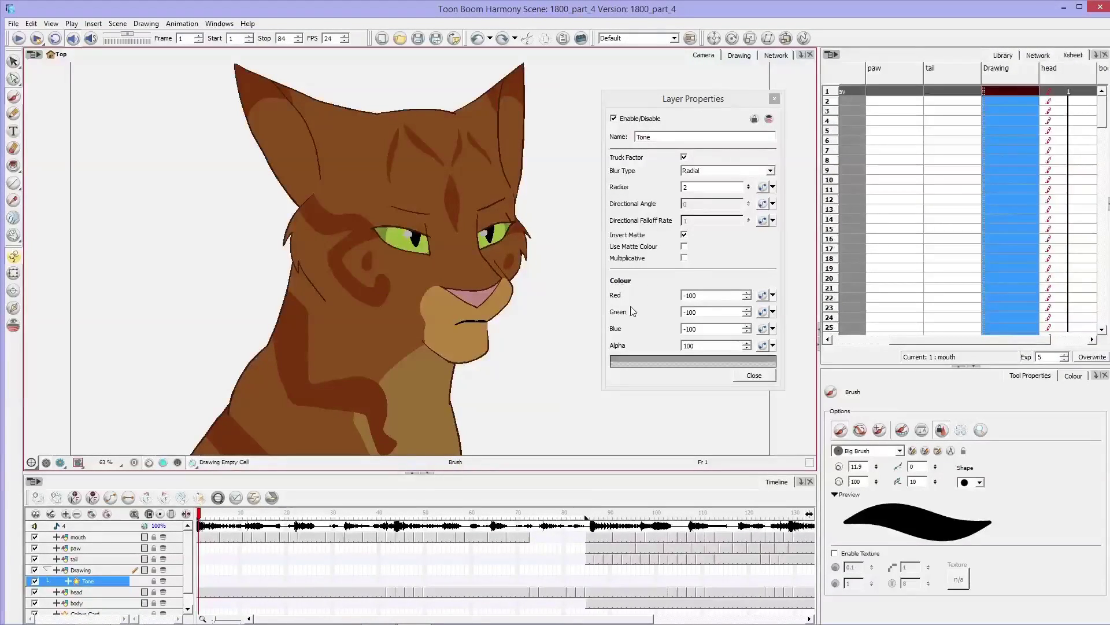
# - Test matte strokes on the cheek and nose with inversion off and on, undoing them all, ending with Invert Matte on
pyautogui.click(681, 236)
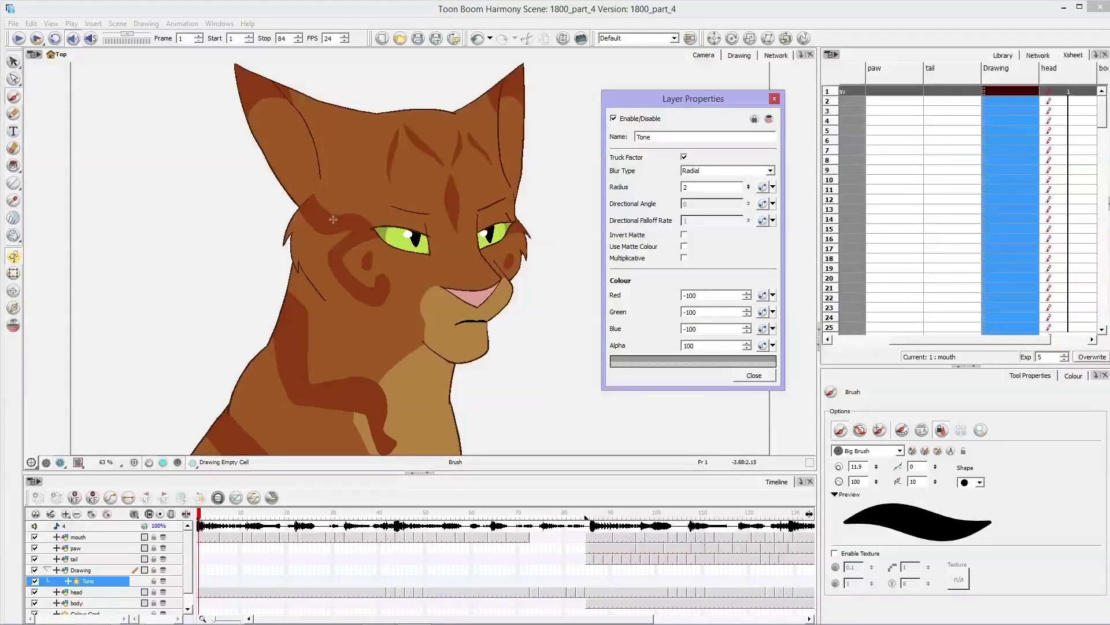
pyautogui.moveTo(336, 190)
pyautogui.mouseDown()
pyautogui.moveTo(324, 247)
pyautogui.moveTo(380, 336)
pyautogui.moveTo(384, 454)
pyautogui.mouseUp()
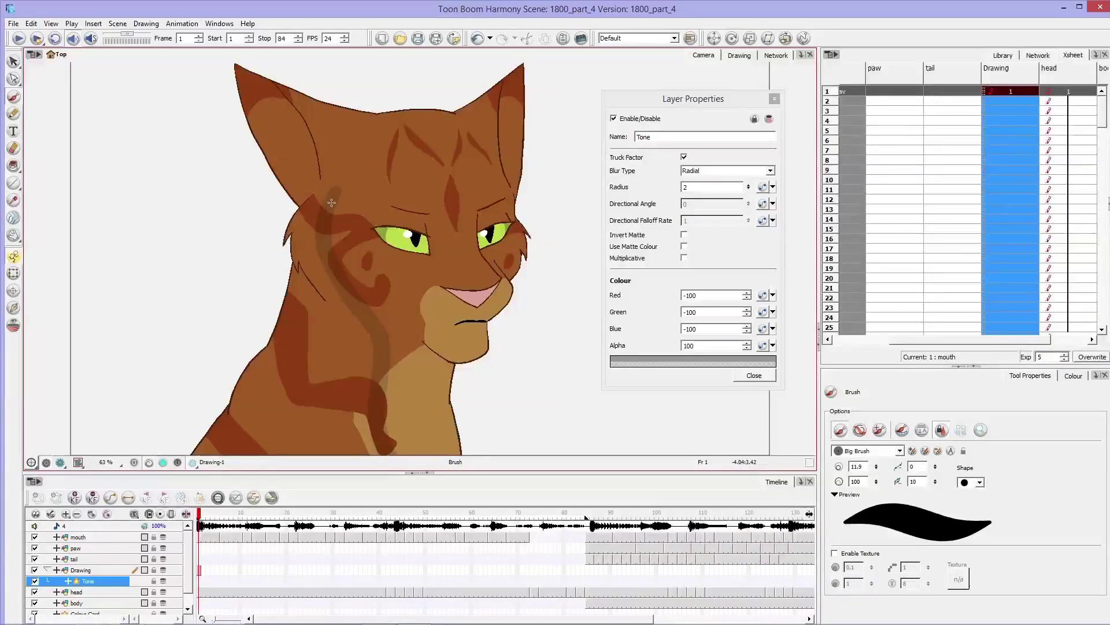
pyautogui.moveTo(337, 179)
pyautogui.mouseDown()
pyautogui.moveTo(318, 209)
pyautogui.moveTo(327, 267)
pyautogui.moveTo(359, 328)
pyautogui.moveTo(386, 457)
pyautogui.mouseUp()
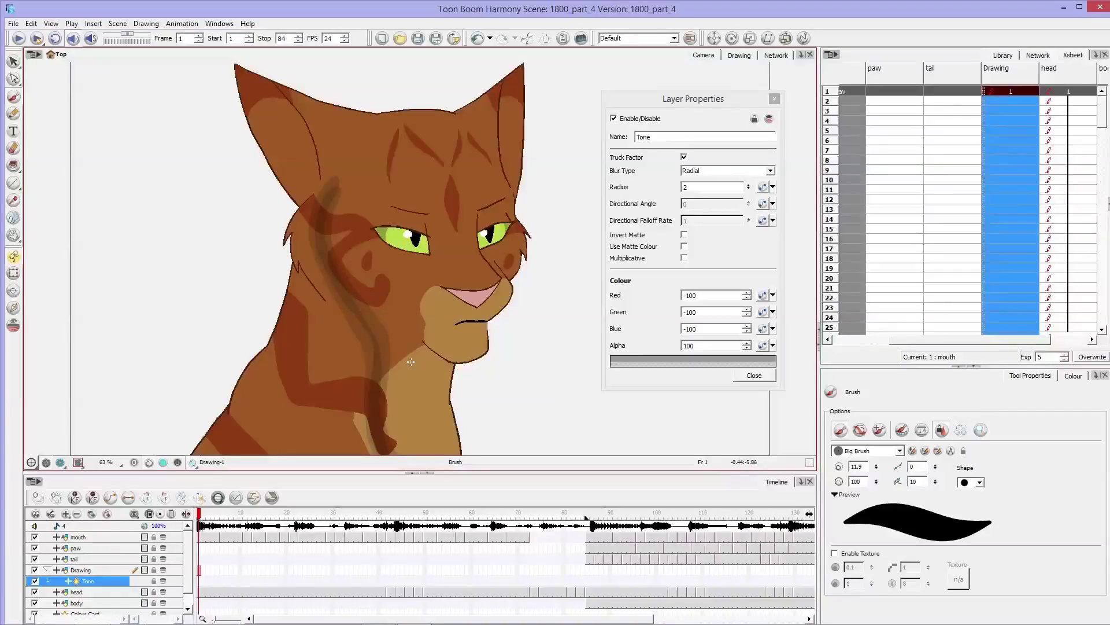
pyautogui.hotkey('ctrl', 'z')
pyautogui.hotkey('ctrl', 'z')
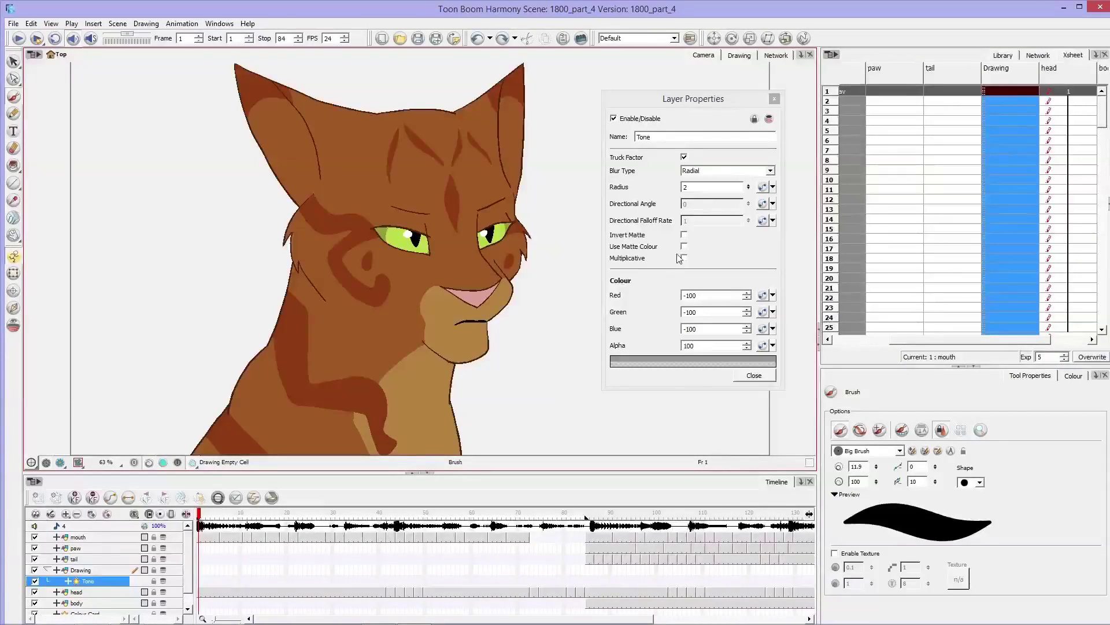
pyautogui.click(684, 235)
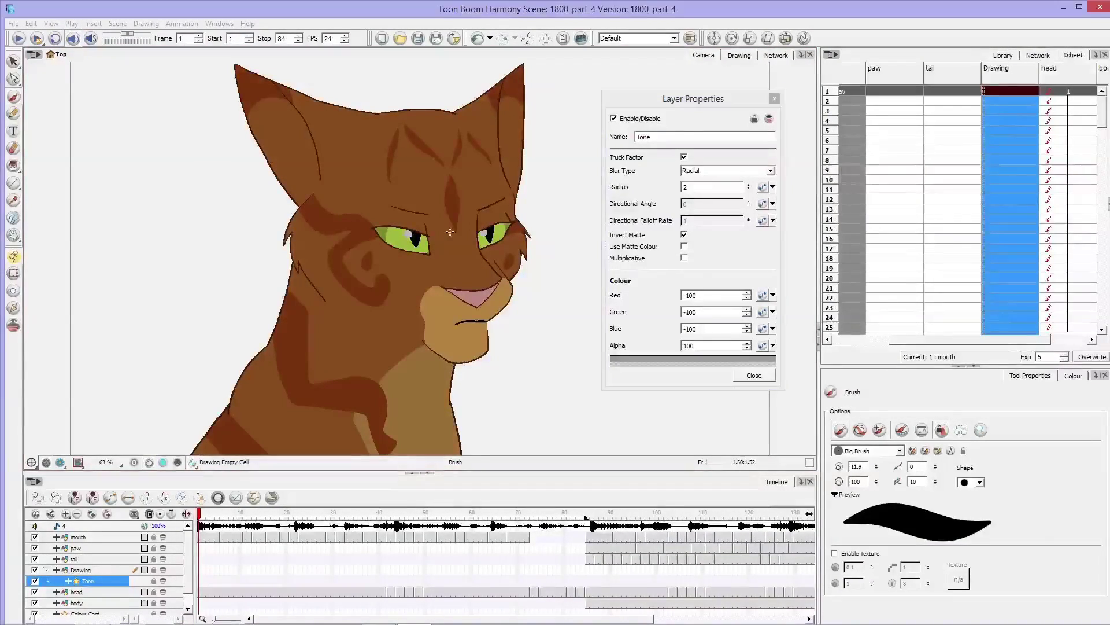
pyautogui.moveTo(454, 230)
pyautogui.mouseDown()
pyautogui.moveTo(472, 296)
pyautogui.moveTo(465, 242)
pyautogui.moveTo(483, 298)
pyautogui.mouseUp()
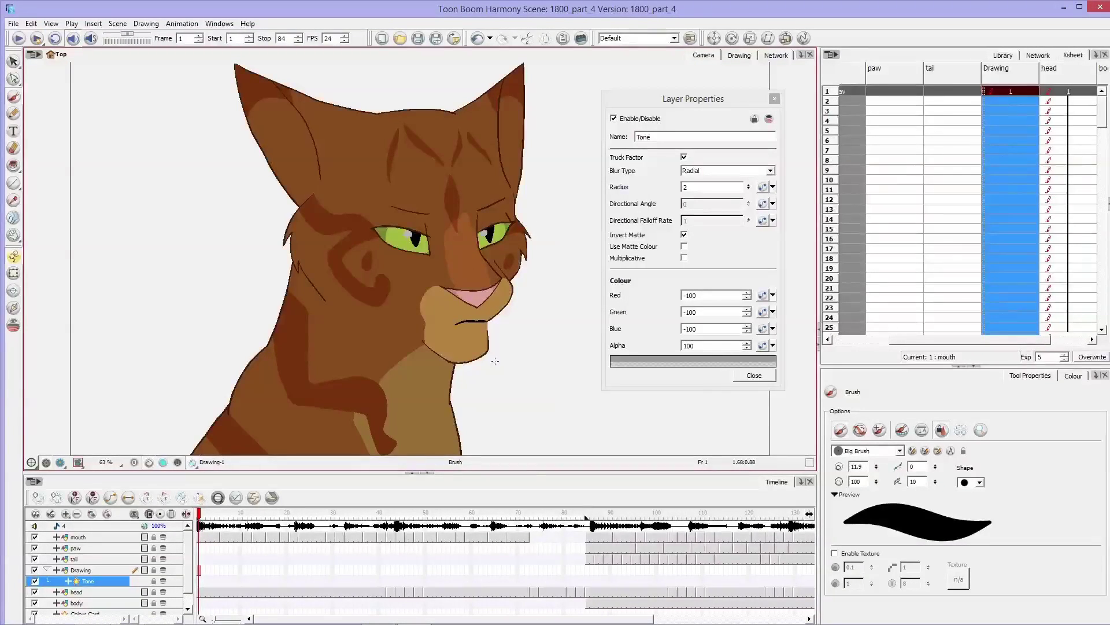
pyautogui.hotkey('ctrl', 'z')
pyautogui.hotkey('ctrl', 'z')
pyautogui.hotkey('ctrl', 'z')
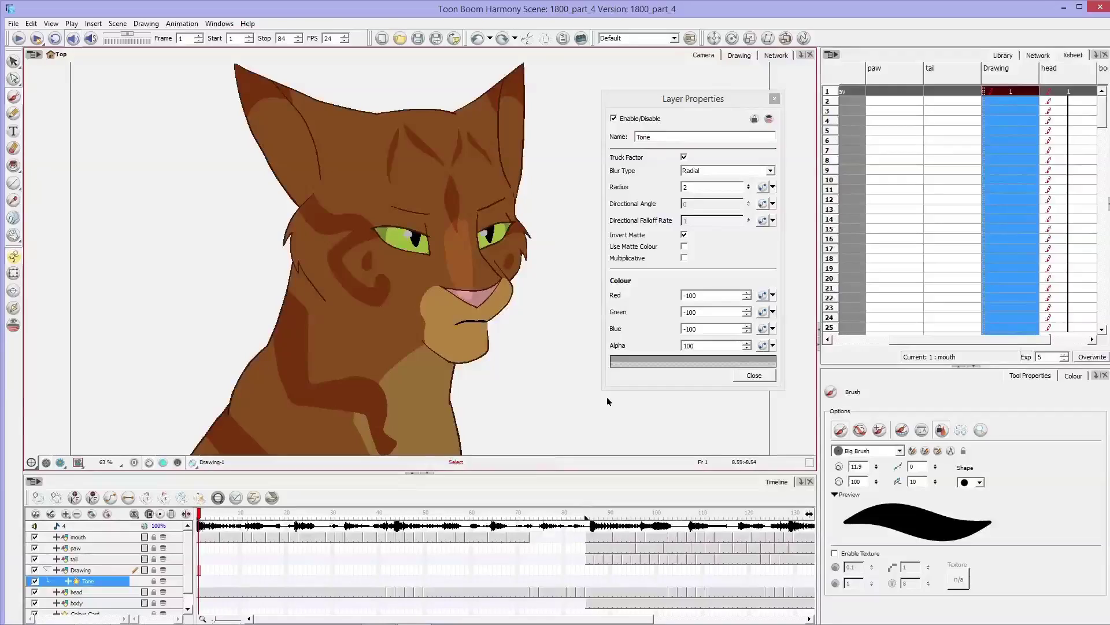
pyautogui.hotkey('ctrl', 'z')
pyautogui.hotkey('ctrl', 'z')
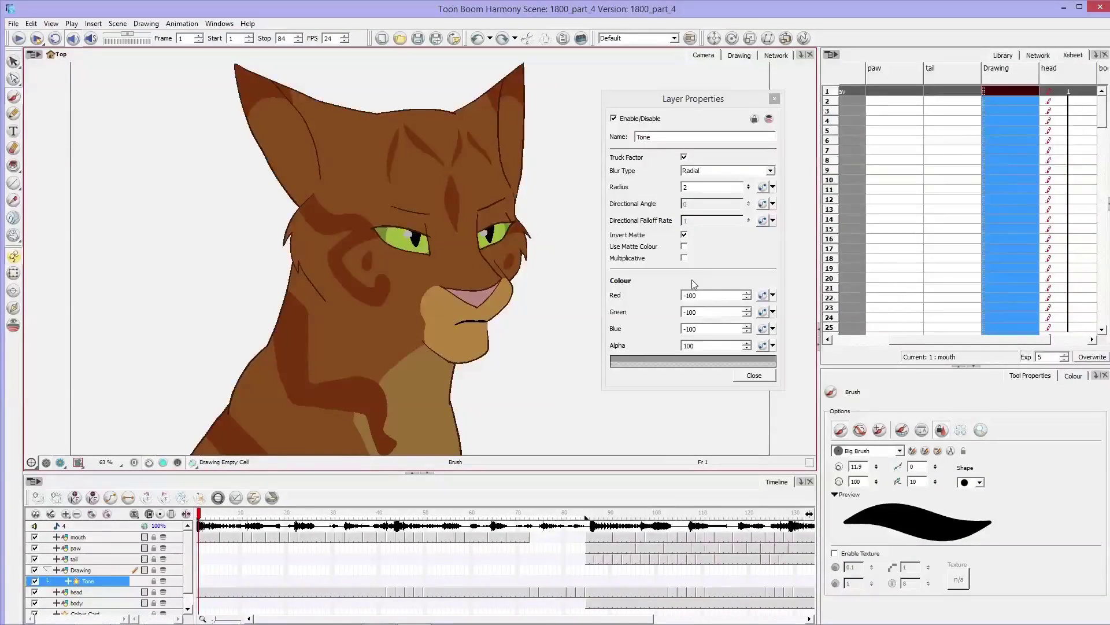
# - Set the Tone colour to a lighter bluish-purple (Red -100, Green -112, Blue -20) with Alpha 122
pyautogui.click(673, 365)
pyautogui.moveTo(589, 213); pyautogui.dragTo(717, 111)
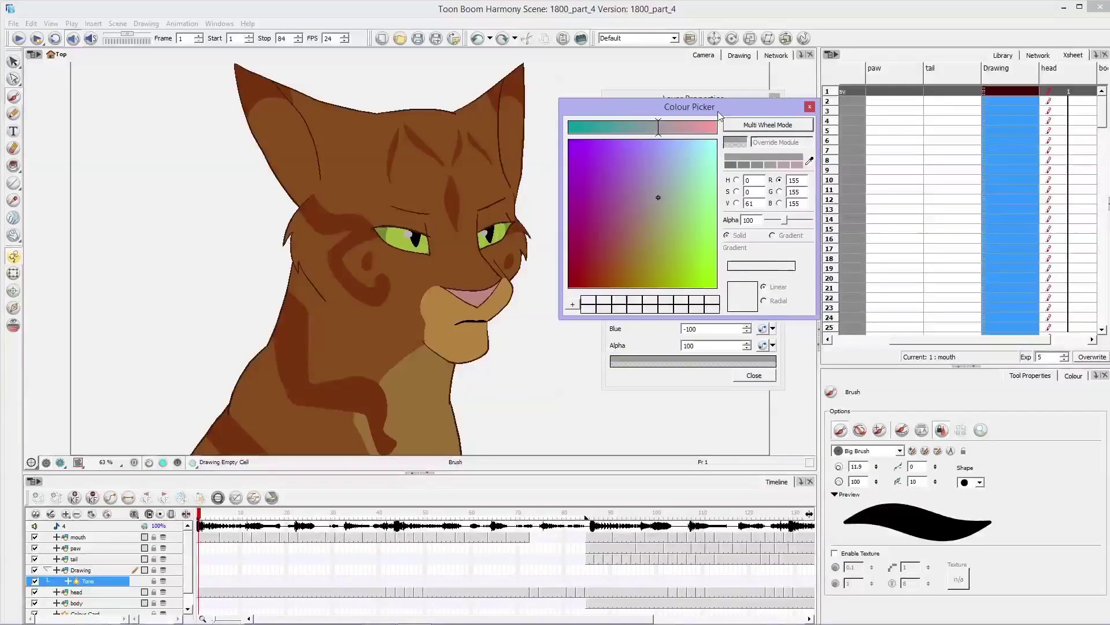
pyautogui.moveTo(658, 194)
pyautogui.mouseDown()
pyautogui.moveTo(669, 165)
pyautogui.moveTo(635, 164)
pyautogui.moveTo(633, 153)
pyautogui.mouseUp()
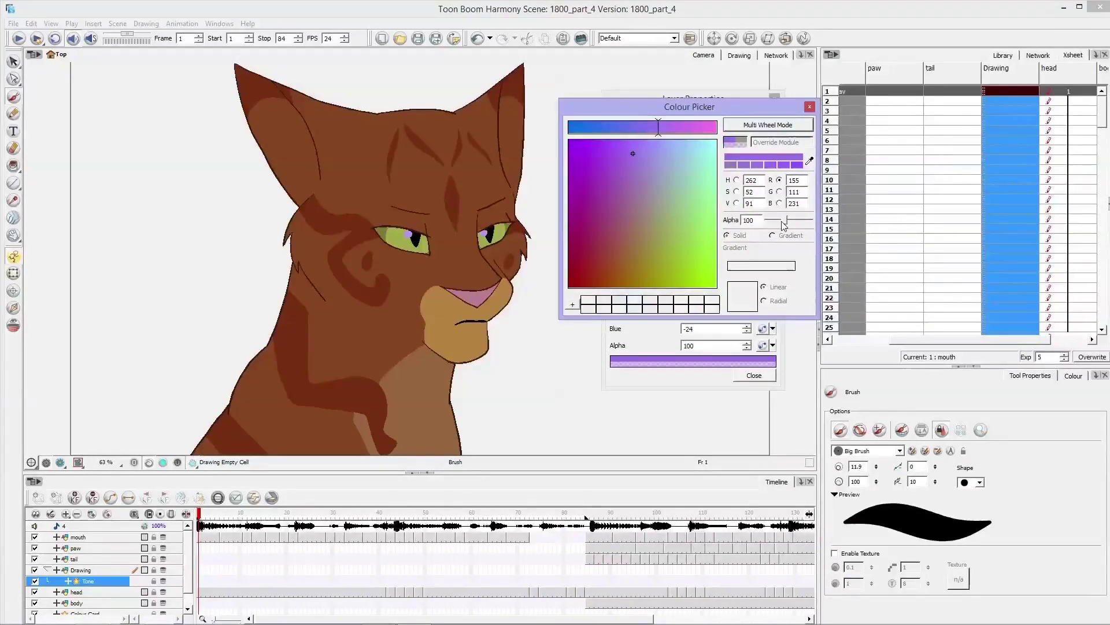
pyautogui.moveTo(785, 222); pyautogui.dragTo(788, 222)
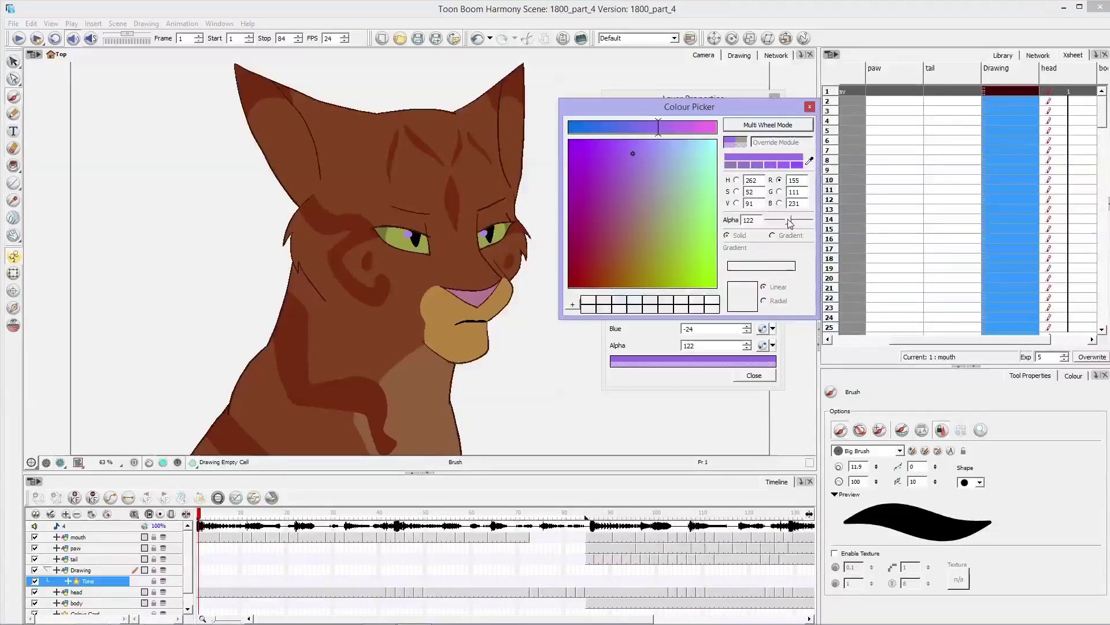
pyautogui.click(810, 106)
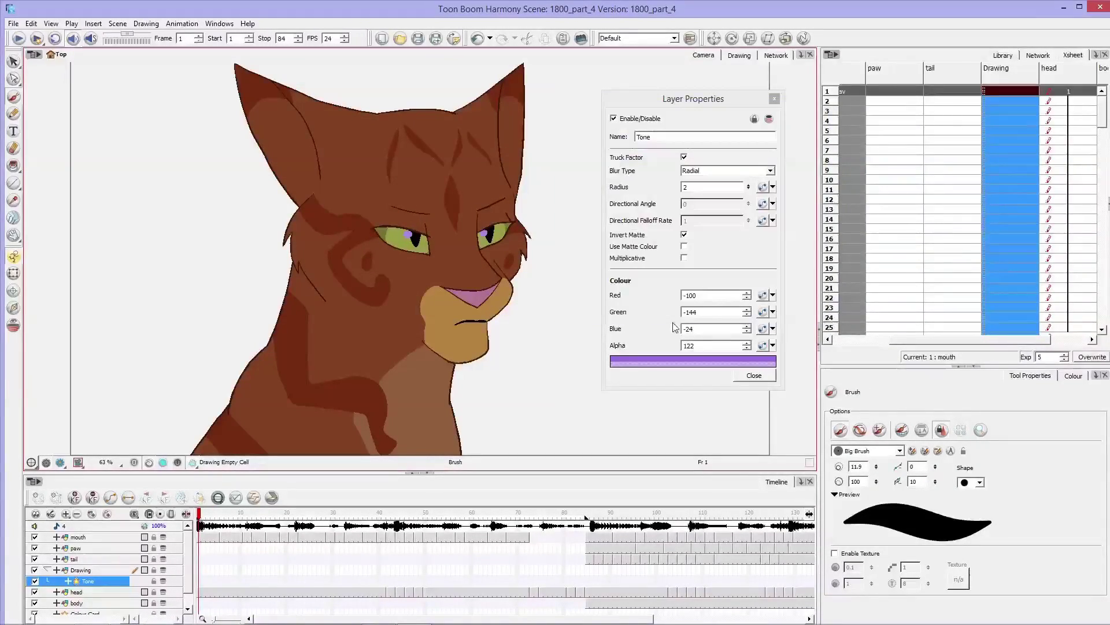
pyautogui.click(690, 361)
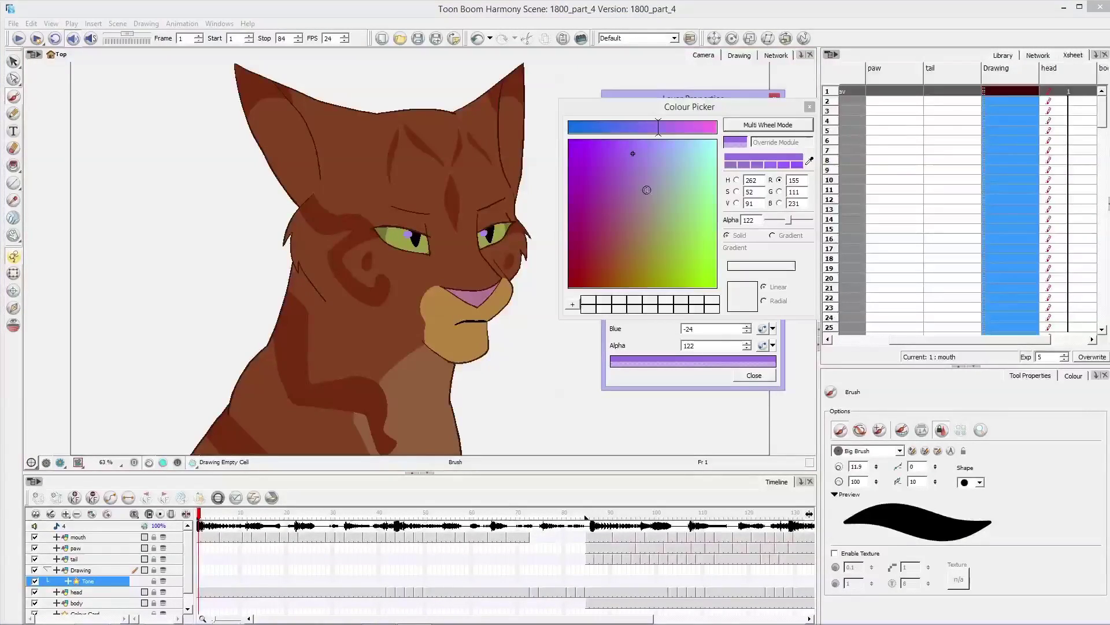
pyautogui.click(651, 150)
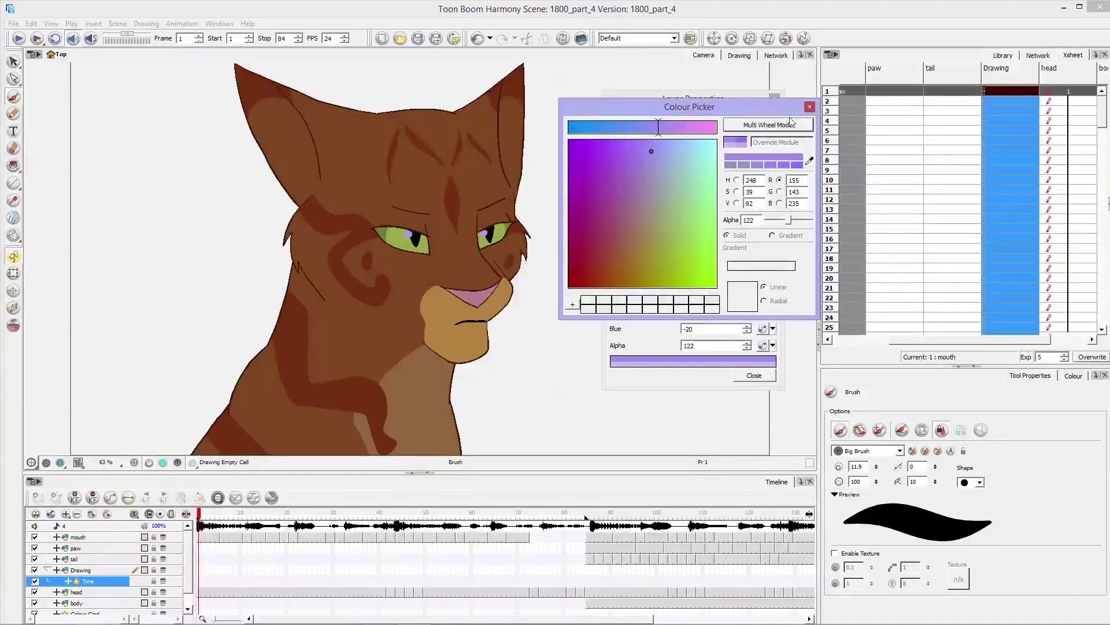
pyautogui.click(809, 107)
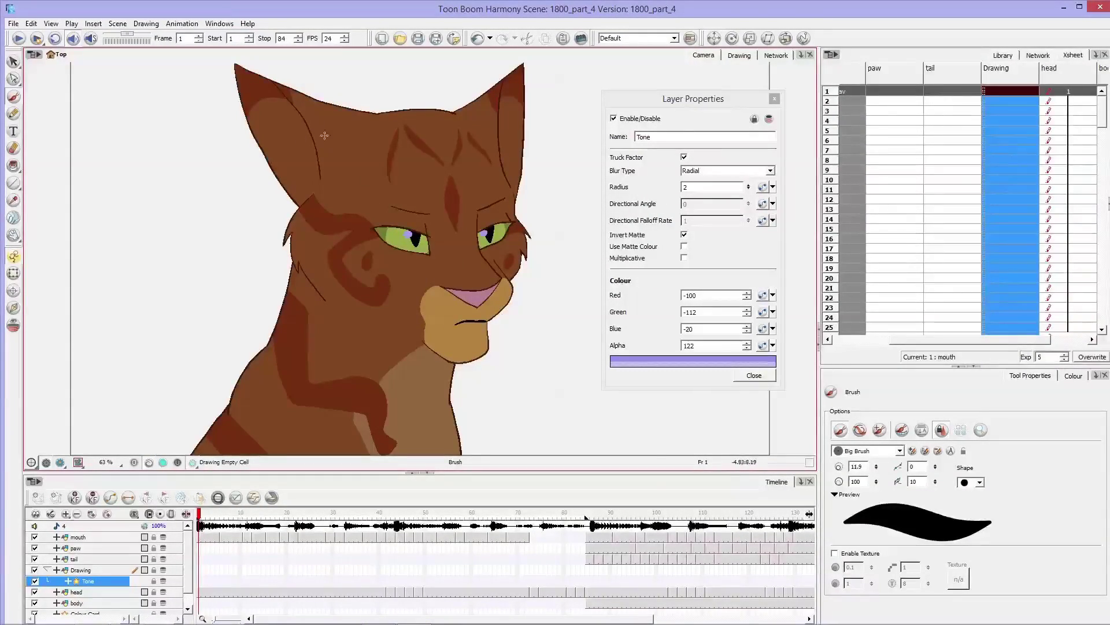
# - Paint matte strokes over the left ear, forehead, right ear, muzzle, nose and right cheek
pyautogui.click(1015, 483)
pyautogui.moveTo(281, 85)
pyautogui.mouseDown()
pyautogui.moveTo(319, 130)
pyautogui.moveTo(329, 184)
pyautogui.moveTo(308, 104)
pyautogui.moveTo(350, 156)
pyautogui.moveTo(381, 161)
pyautogui.moveTo(332, 181)
pyautogui.moveTo(330, 200)
pyautogui.moveTo(352, 239)
pyautogui.moveTo(418, 287)
pyautogui.moveTo(432, 346)
pyautogui.mouseUp()
pyautogui.moveTo(335, 152)
pyautogui.mouseDown()
pyautogui.moveTo(367, 242)
pyautogui.moveTo(335, 168)
pyautogui.moveTo(428, 273)
pyautogui.moveTo(370, 173)
pyautogui.moveTo(422, 254)
pyautogui.mouseUp()
pyautogui.moveTo(356, 84)
pyautogui.mouseDown()
pyautogui.moveTo(430, 195)
pyautogui.moveTo(456, 144)
pyautogui.moveTo(468, 162)
pyautogui.moveTo(480, 116)
pyautogui.moveTo(474, 135)
pyautogui.mouseUp()
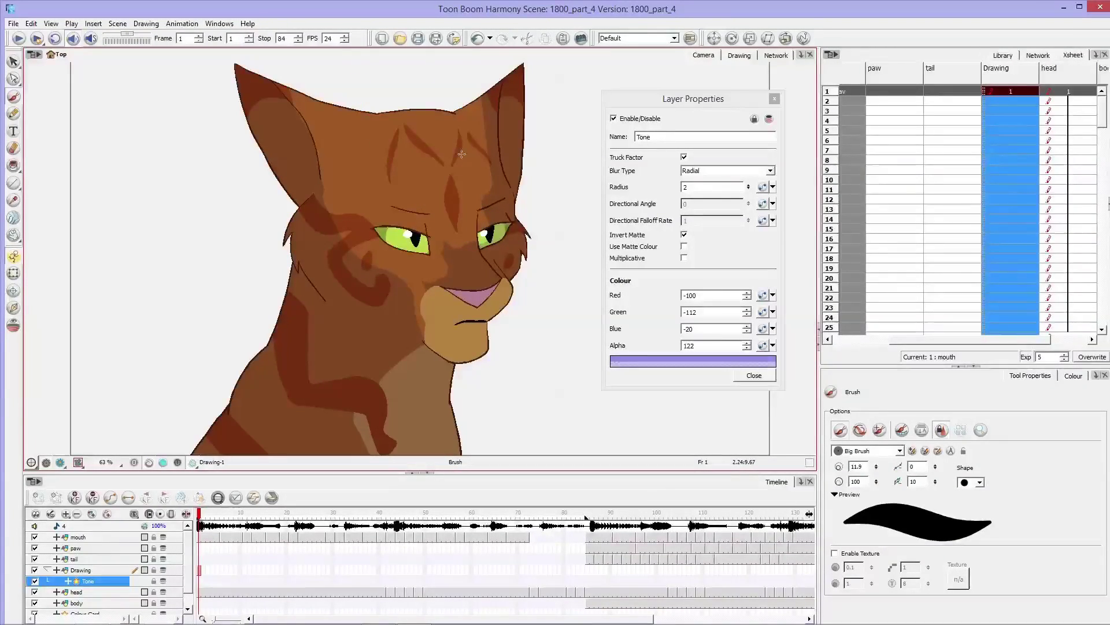
pyautogui.moveTo(453, 86); pyautogui.dragTo(432, 91)
pyautogui.moveTo(475, 126)
pyautogui.mouseDown()
pyautogui.moveTo(495, 68)
pyautogui.moveTo(484, 151)
pyautogui.moveTo(494, 106)
pyautogui.moveTo(498, 200)
pyautogui.moveTo(493, 182)
pyautogui.moveTo(438, 293)
pyautogui.moveTo(457, 294)
pyautogui.moveTo(487, 259)
pyautogui.moveTo(490, 270)
pyautogui.moveTo(489, 254)
pyautogui.moveTo(510, 258)
pyautogui.moveTo(503, 220)
pyautogui.mouseUp()
pyautogui.moveTo(498, 181)
pyautogui.mouseDown()
pyautogui.moveTo(501, 189)
pyautogui.moveTo(517, 230)
pyautogui.mouseUp()
pyautogui.moveTo(499, 273)
pyautogui.mouseDown()
pyautogui.moveTo(471, 286)
pyautogui.moveTo(481, 309)
pyautogui.mouseUp()
pyautogui.moveTo(487, 196); pyautogui.dragTo(508, 254)
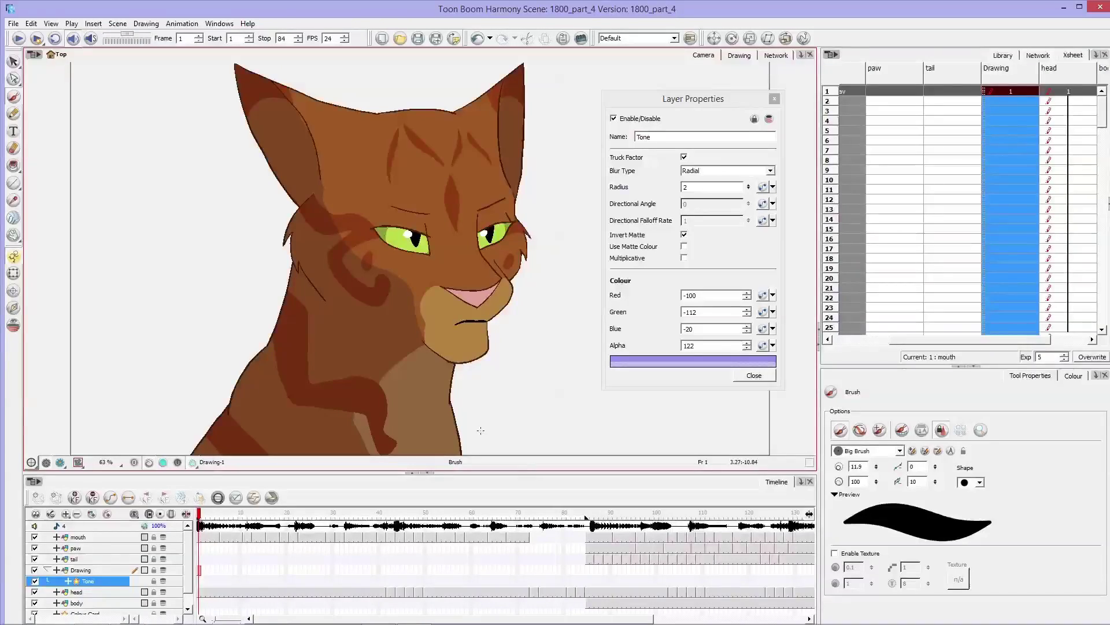
pyautogui.moveTo(337, 196)
pyautogui.mouseDown()
pyautogui.moveTo(332, 169)
pyautogui.moveTo(340, 208)
pyautogui.moveTo(338, 162)
pyautogui.mouseUp()
# - Erase the stray matte strokes on the left and right ear tips
pyautogui.hotkey('alt', 'e')
pyautogui.moveTo(282, 107); pyautogui.dragTo(306, 134)
pyautogui.moveTo(504, 109)
pyautogui.mouseDown()
pyautogui.moveTo(506, 119)
pyautogui.moveTo(506, 86)
pyautogui.mouseUp()
# - With the Brush, paint matte down the forehead and a shading band across the chest
pyautogui.hotkey('alt', 'b')
pyautogui.moveTo(332, 178)
pyautogui.mouseDown()
pyautogui.moveTo(353, 248)
pyautogui.moveTo(428, 283)
pyautogui.mouseUp()
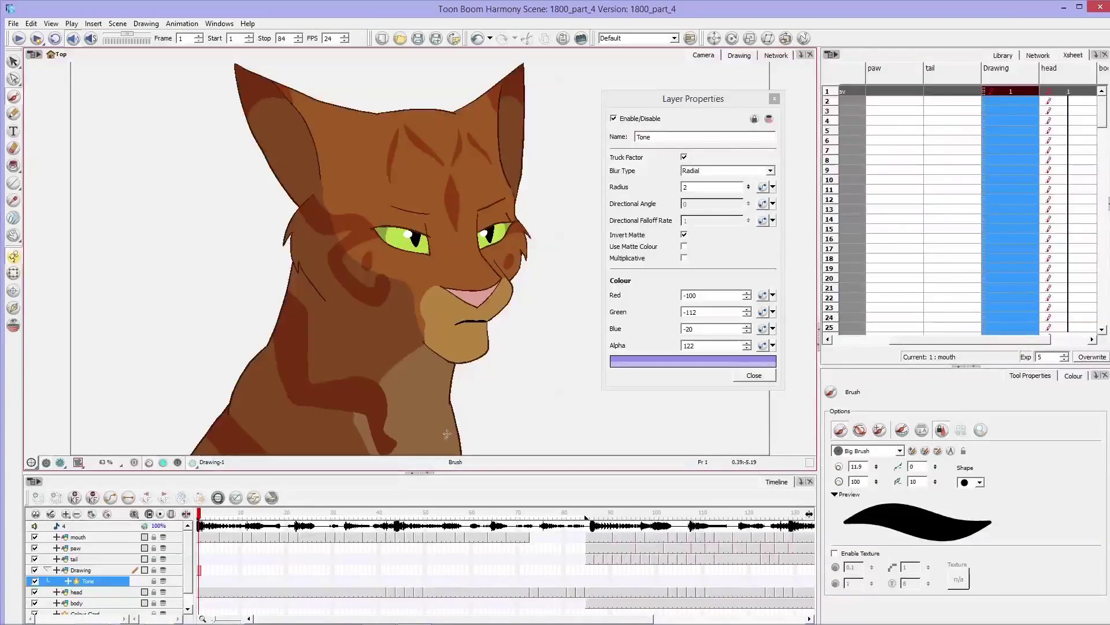
pyautogui.moveTo(445, 425)
pyautogui.mouseDown()
pyautogui.moveTo(445, 451)
pyautogui.moveTo(453, 412)
pyautogui.moveTo(413, 404)
pyautogui.moveTo(358, 428)
pyautogui.moveTo(287, 403)
pyautogui.moveTo(258, 452)
pyautogui.mouseUp()
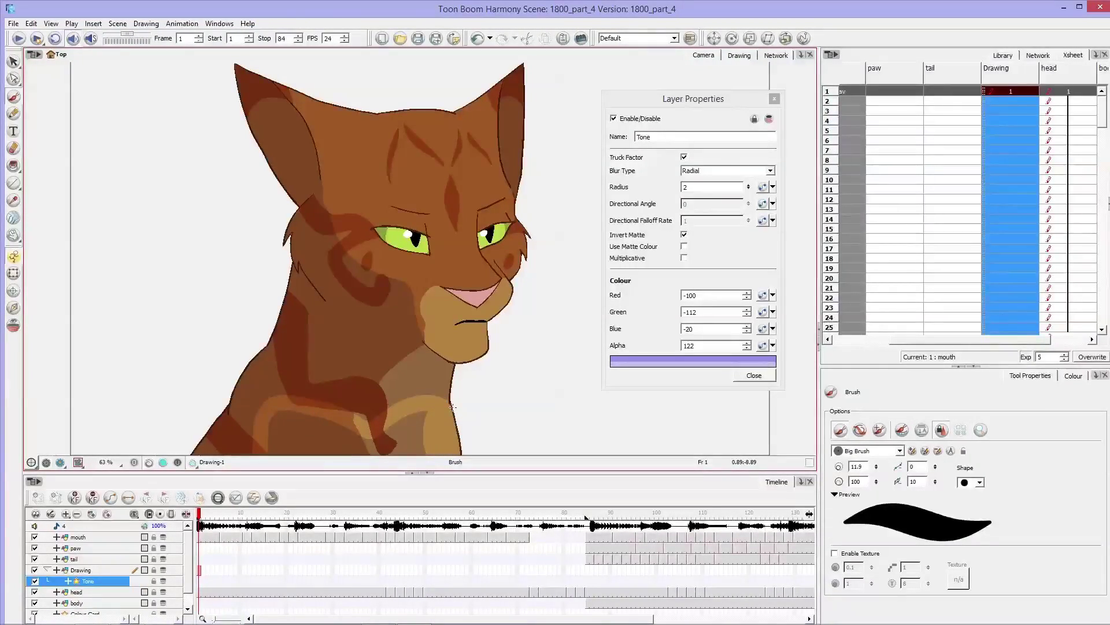
pyautogui.moveTo(453, 407)
pyautogui.mouseDown()
pyautogui.moveTo(431, 389)
pyautogui.moveTo(376, 394)
pyautogui.moveTo(346, 436)
pyautogui.mouseUp()
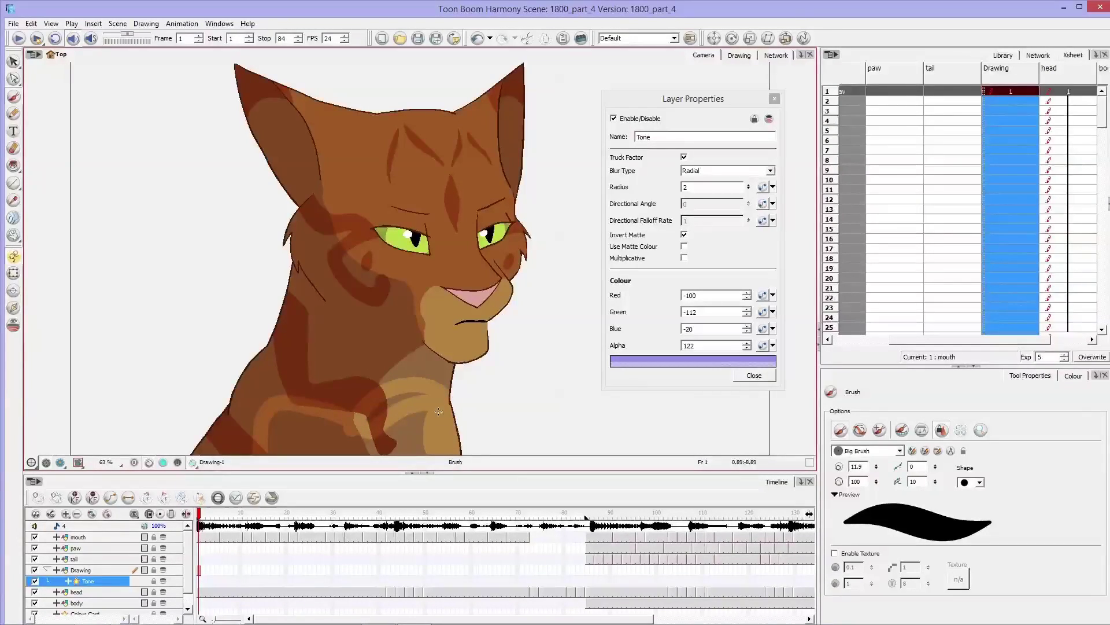
pyautogui.hotkey('ctrl', 'z')
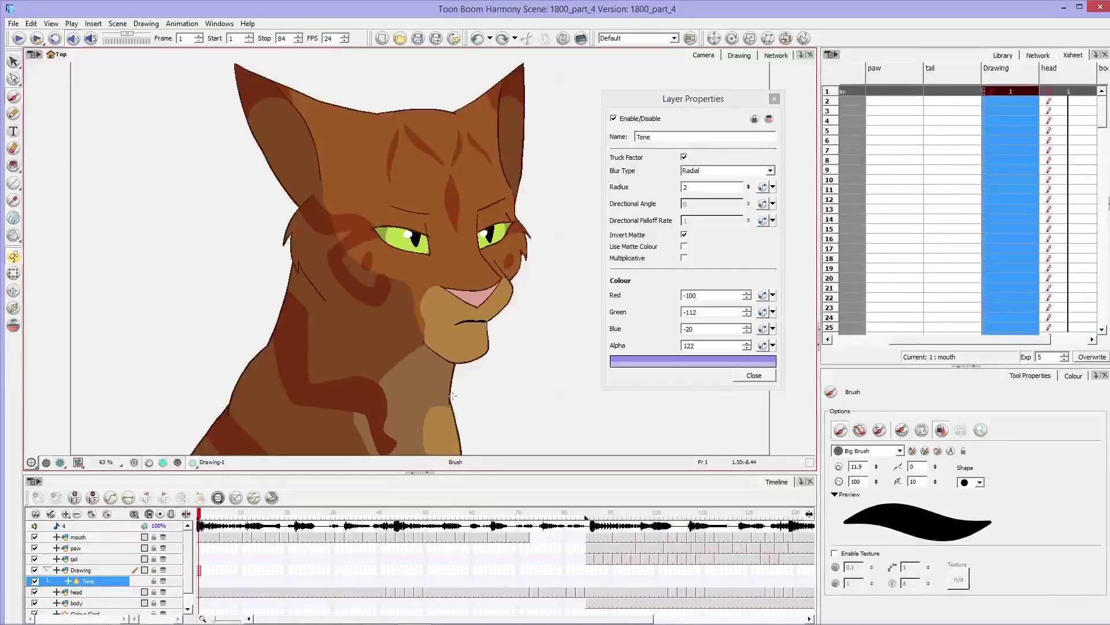
pyautogui.moveTo(452, 395)
pyautogui.mouseDown()
pyautogui.moveTo(372, 409)
pyautogui.moveTo(294, 387)
pyautogui.moveTo(274, 412)
pyautogui.moveTo(284, 502)
pyautogui.moveTo(293, 393)
pyautogui.moveTo(348, 421)
pyautogui.moveTo(350, 407)
pyautogui.moveTo(335, 411)
pyautogui.moveTo(324, 445)
pyautogui.moveTo(337, 455)
pyautogui.moveTo(339, 430)
pyautogui.moveTo(433, 405)
pyautogui.moveTo(445, 407)
pyautogui.moveTo(401, 431)
pyautogui.moveTo(421, 424)
pyautogui.moveTo(413, 455)
pyautogui.moveTo(480, 449)
pyautogui.mouseUp()
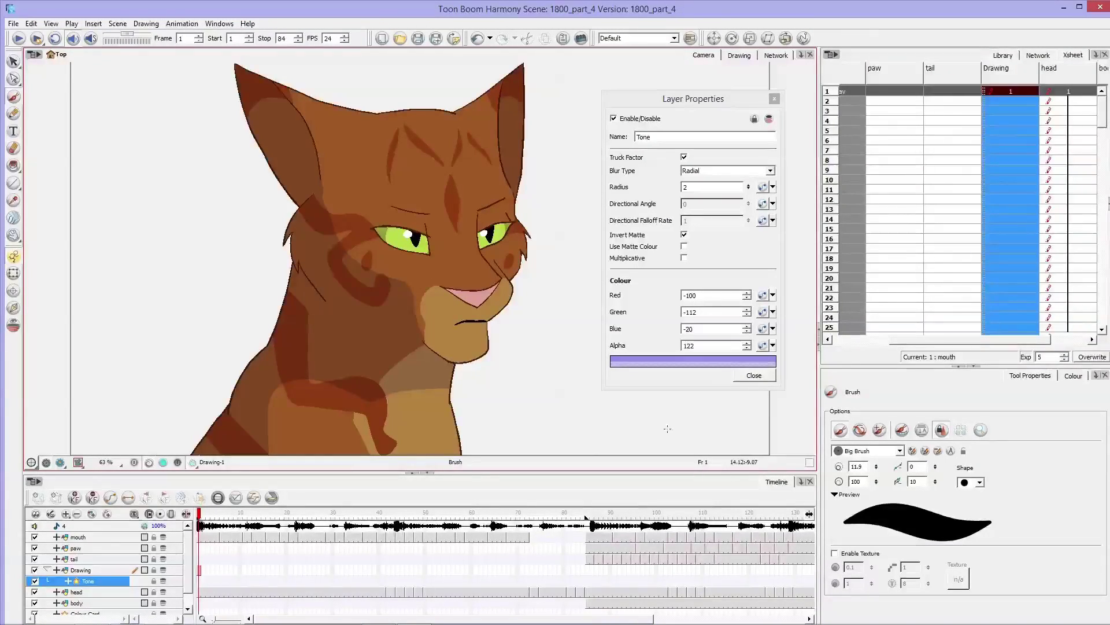
# - Step through frames 1 to 4 and scrub to frame 23 to check the matte
pyautogui.click(201, 570)
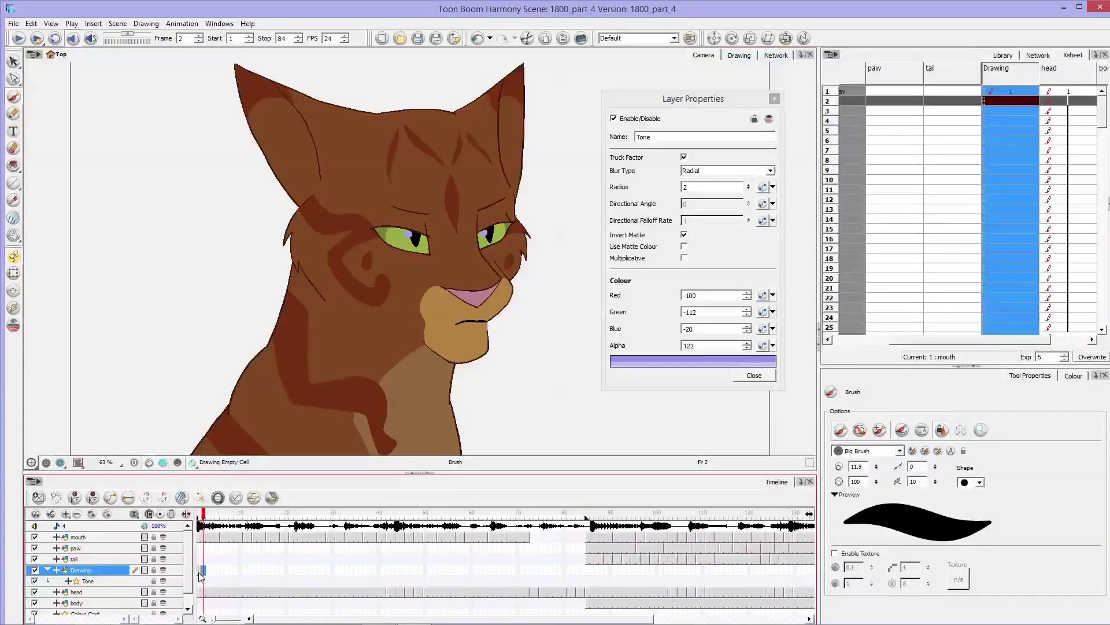
pyautogui.click(211, 572)
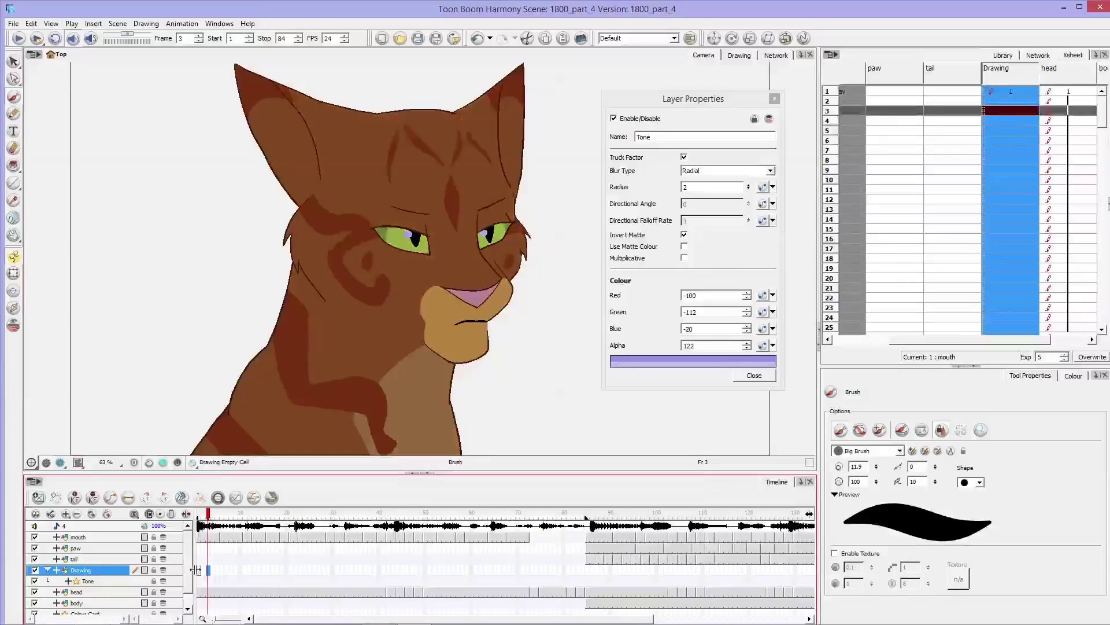
pyautogui.click(199, 570)
pyautogui.click(213, 570)
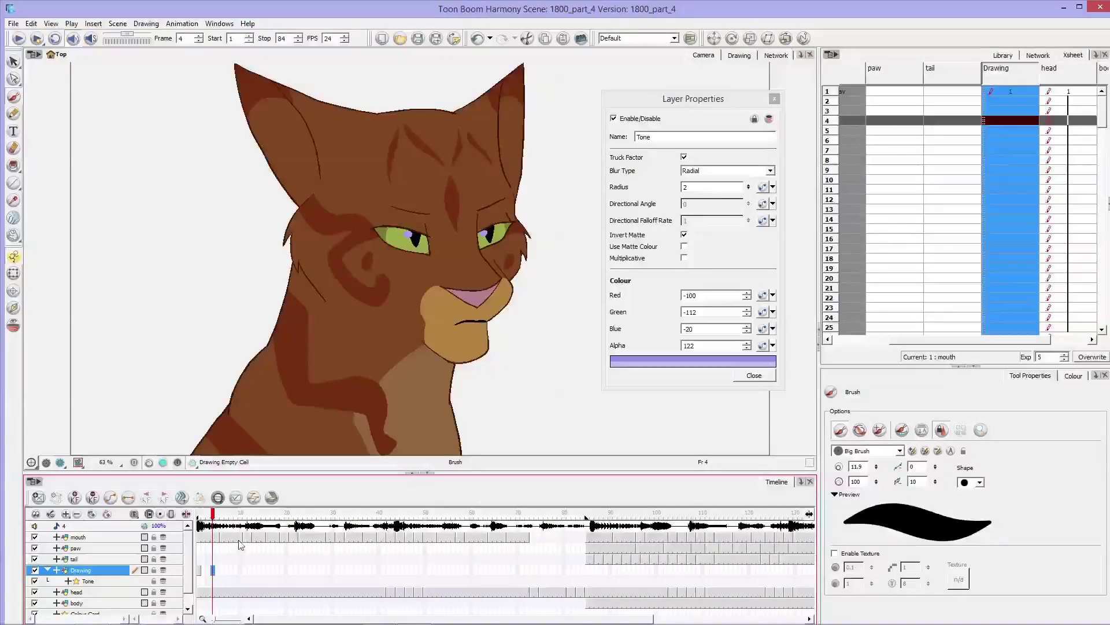
pyautogui.moveTo(217, 516)
pyautogui.mouseDown()
pyautogui.moveTo(200, 523)
pyautogui.moveTo(339, 549)
pyautogui.moveTo(210, 572)
pyautogui.moveTo(347, 579)
pyautogui.mouseUp()
# - Extend the Drawing layer's matte cells through frame 41 and scrub frames 40–42 to verify
pyautogui.moveTo(260, 579); pyautogui.dragTo(421, 578)
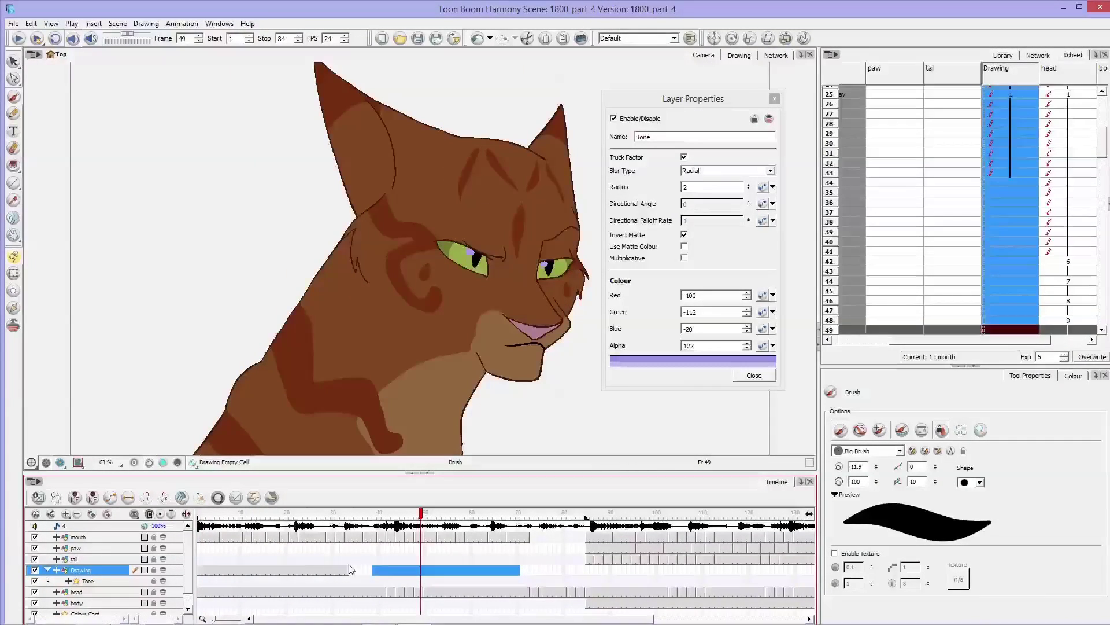
pyautogui.moveTo(326, 573); pyautogui.dragTo(353, 576)
pyautogui.moveTo(377, 576); pyautogui.dragTo(404, 575)
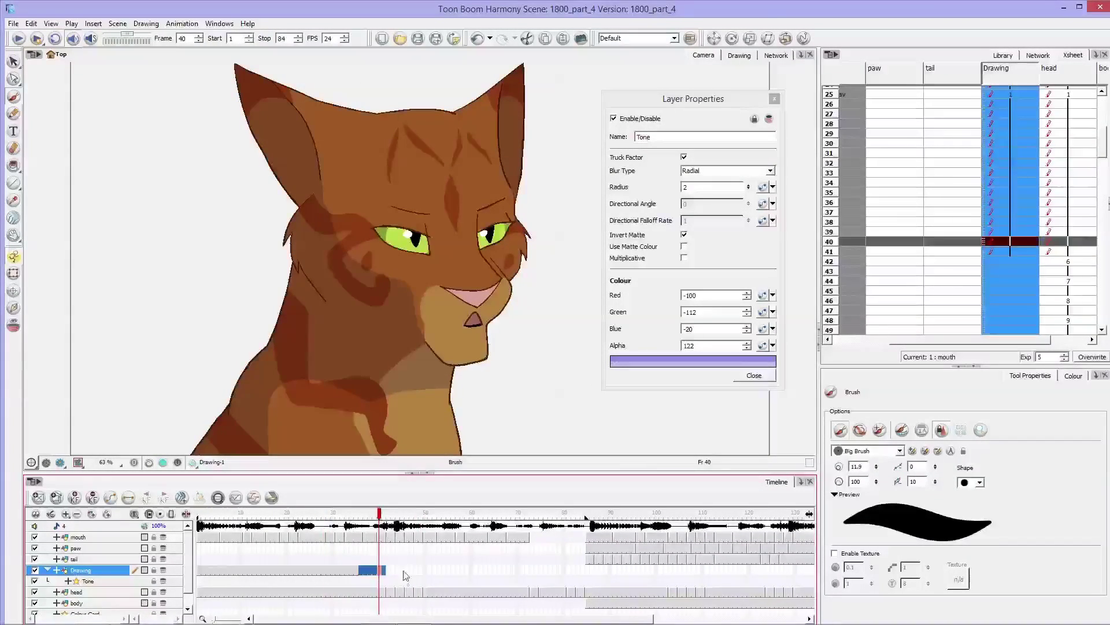
pyautogui.moveTo(379, 528); pyautogui.dragTo(386, 544)
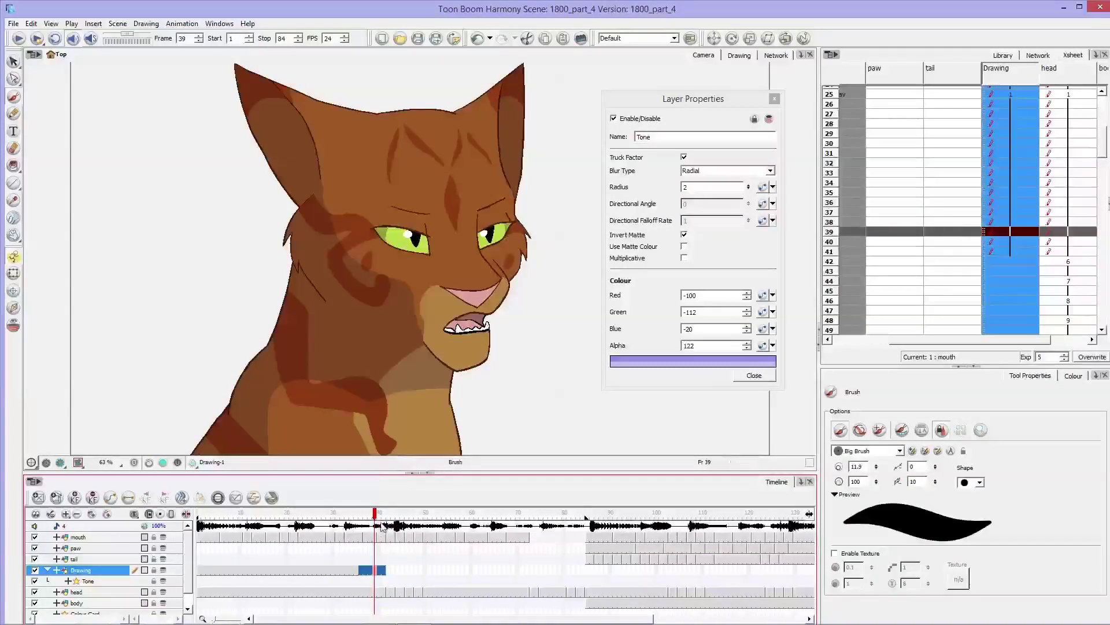
pyautogui.moveTo(377, 514); pyautogui.dragTo(389, 517)
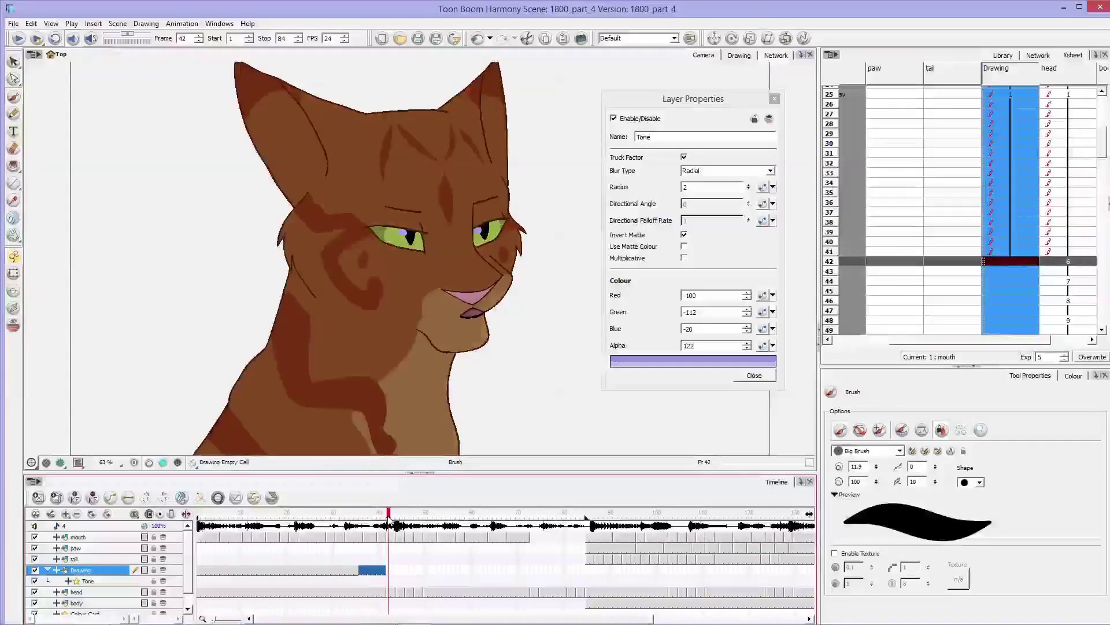
# - Enable onion skinning and step between frames 39 and the next to compare
pyautogui.click(13, 327)
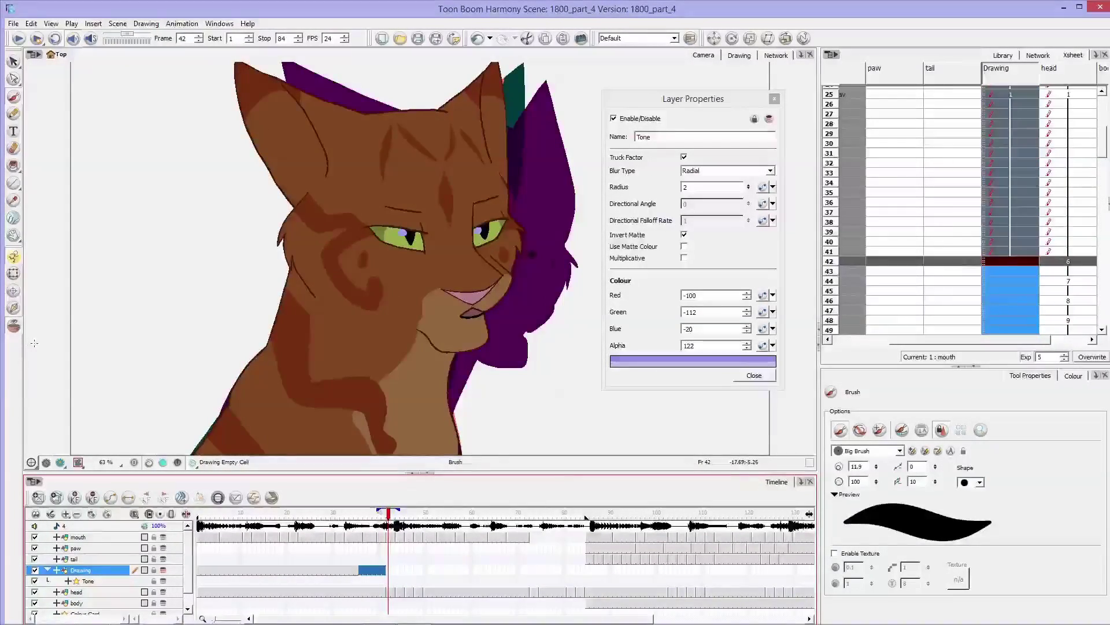
pyautogui.moveTo(397, 516)
pyautogui.mouseDown()
pyautogui.moveTo(377, 515)
pyautogui.moveTo(384, 524)
pyautogui.mouseUp()
pyautogui.press('.')
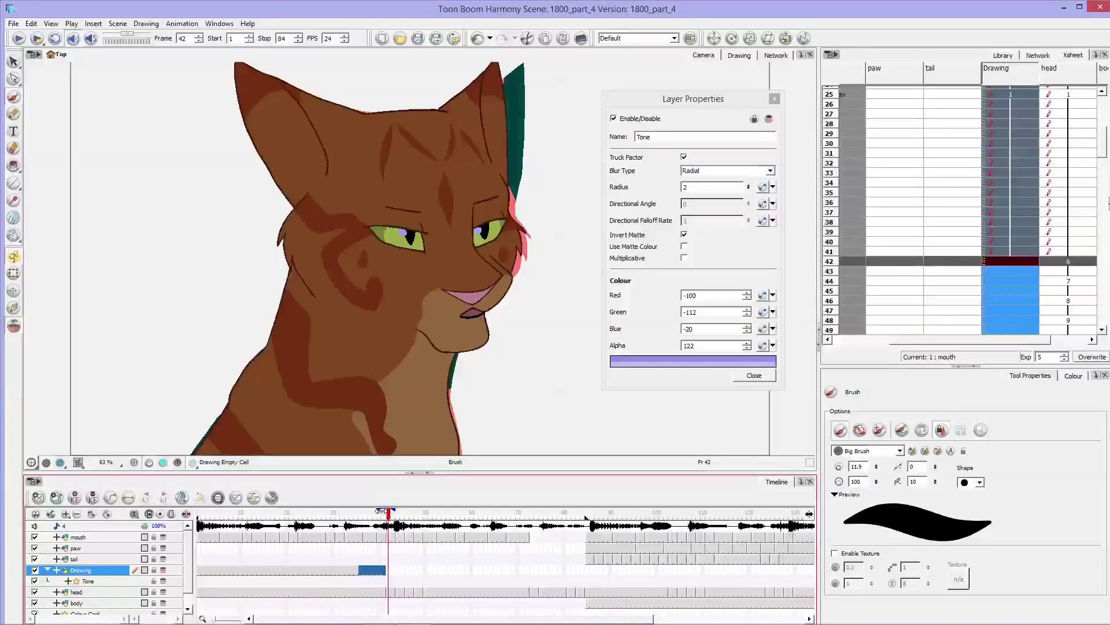
# - Close the Tone layer's properties, switch to Drawing view and turn on the Light Table
pyautogui.click(774, 99)
pyautogui.click(739, 56)
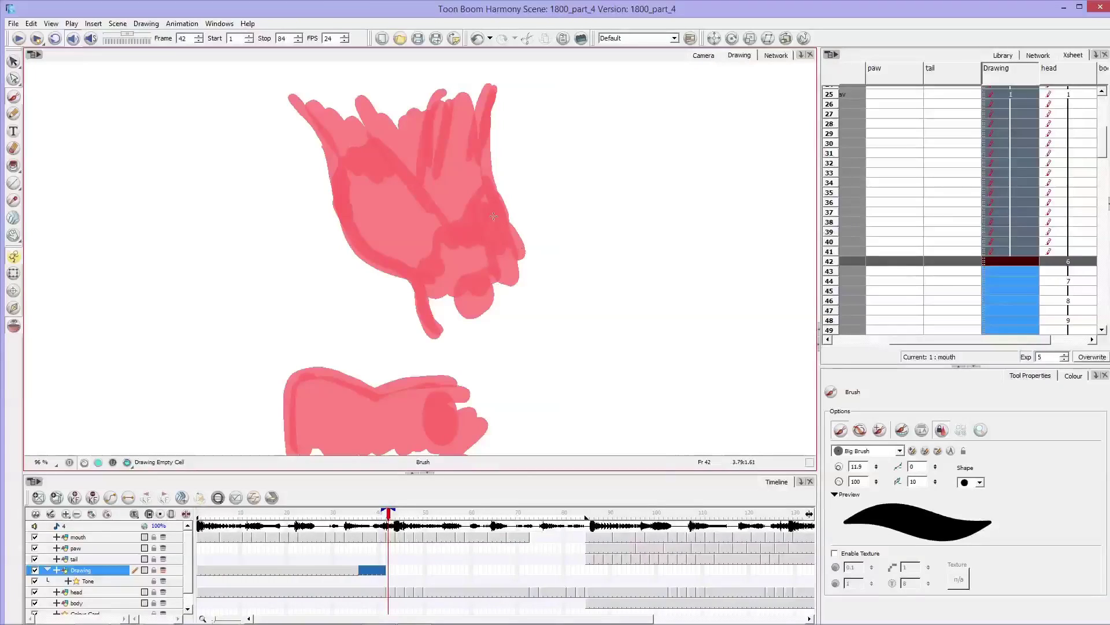
pyautogui.rightClick(578, 335)
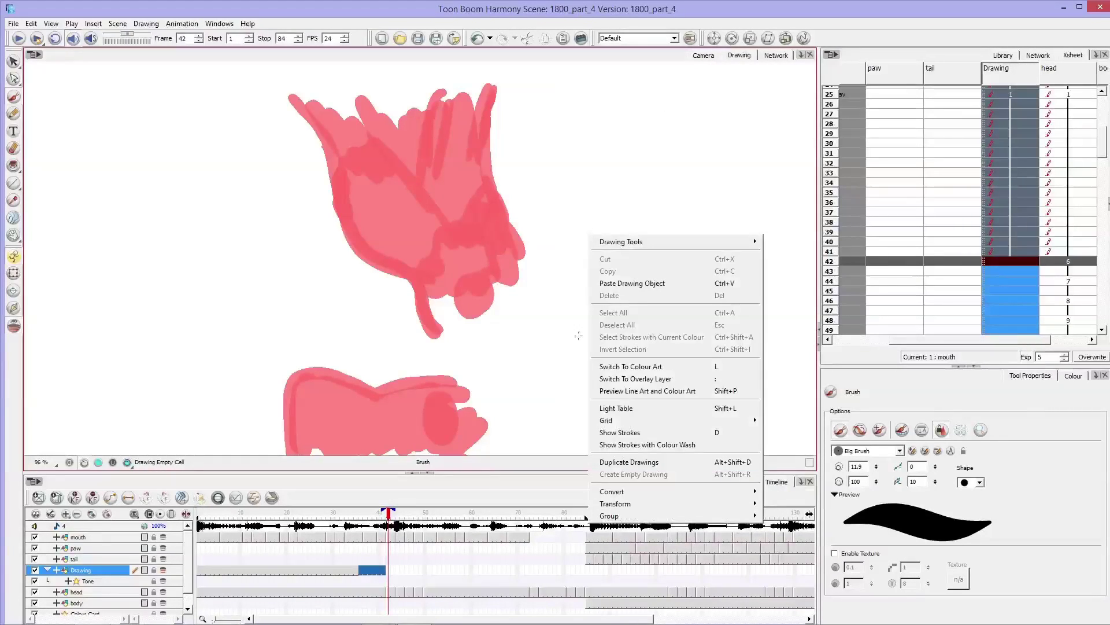
pyautogui.click(624, 408)
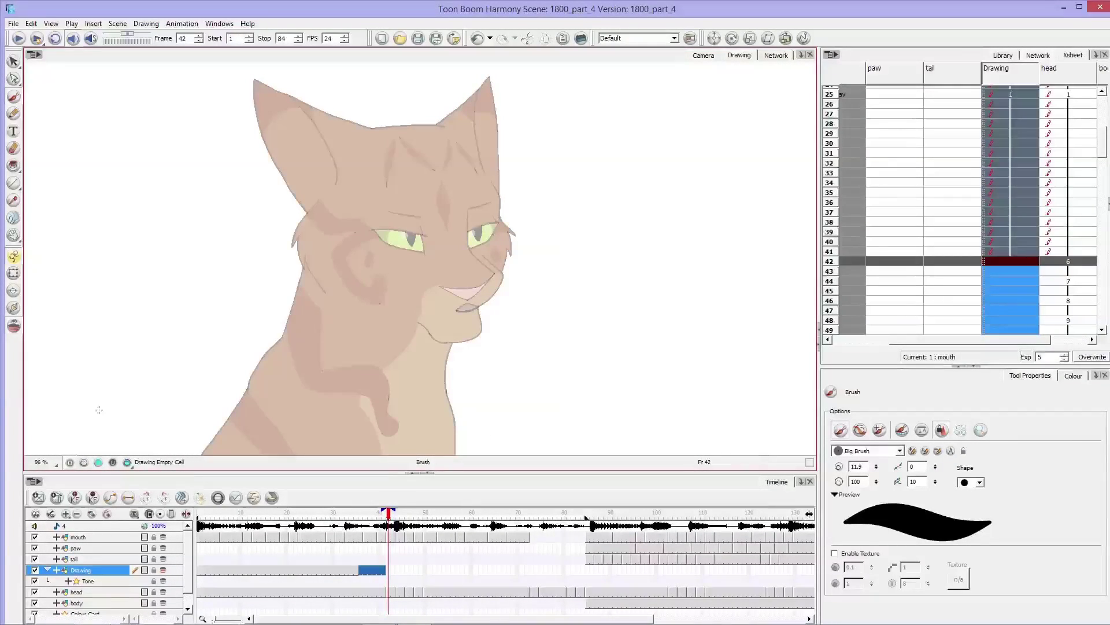
# - Return to the full camera view and scrub back to frame 33 to check the purple tone
pyautogui.click(702, 55)
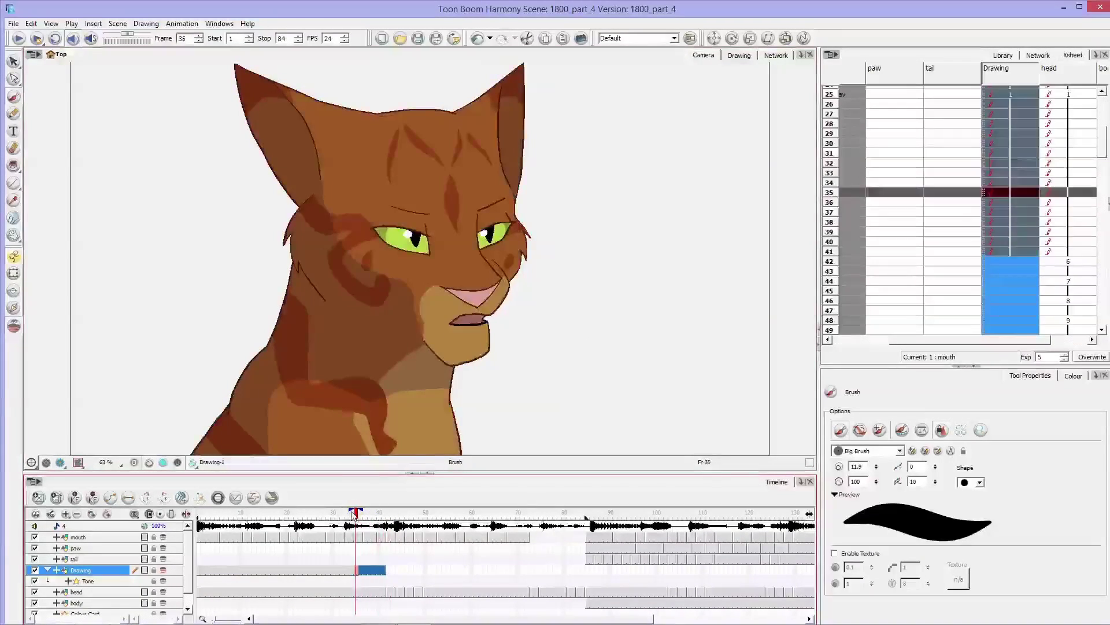
pyautogui.moveTo(389, 514)
pyautogui.mouseDown()
pyautogui.moveTo(199, 512)
pyautogui.moveTo(342, 514)
pyautogui.moveTo(350, 539)
pyautogui.moveTo(301, 549)
pyautogui.moveTo(346, 549)
pyautogui.mouseUp()
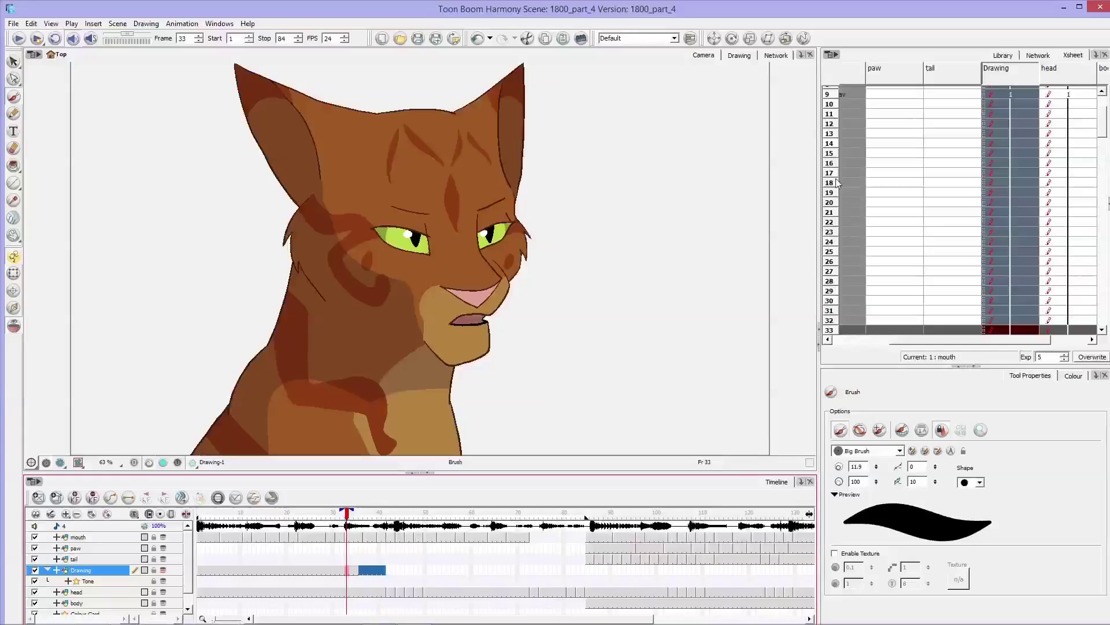
pyautogui.click(182, 23)
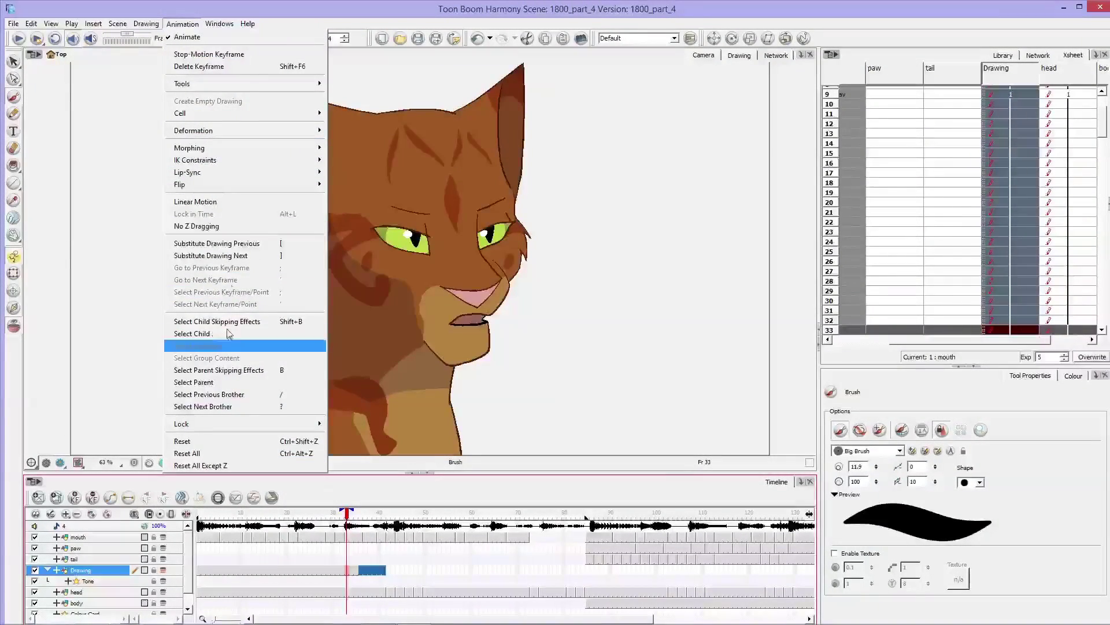
pyautogui.moveTo(220, 24)
pyautogui.click(237, 197)
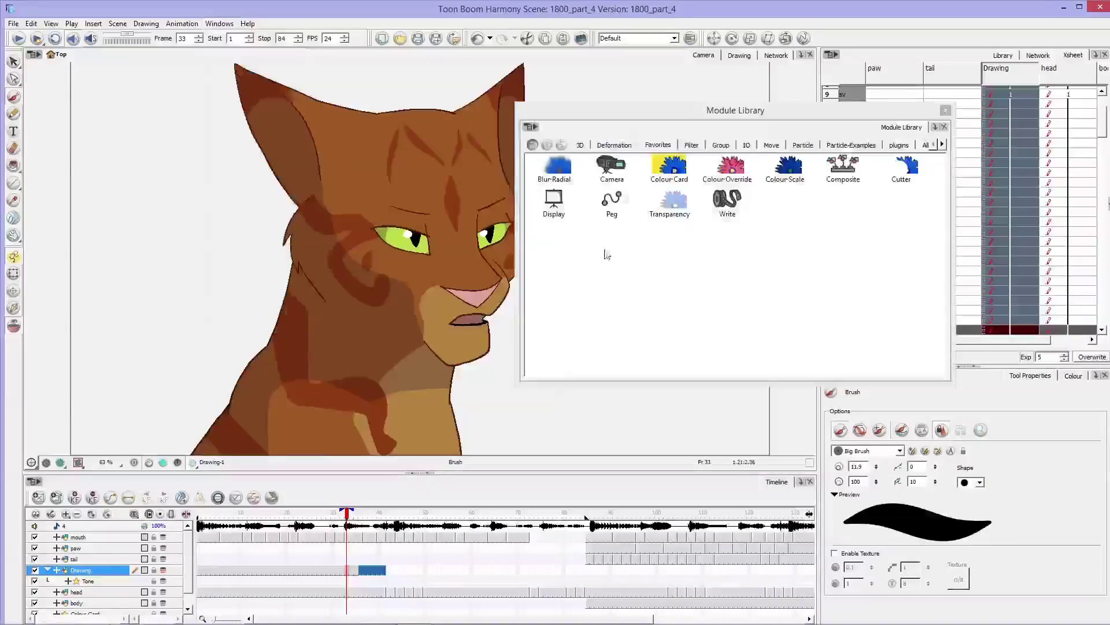
pyautogui.click(926, 144)
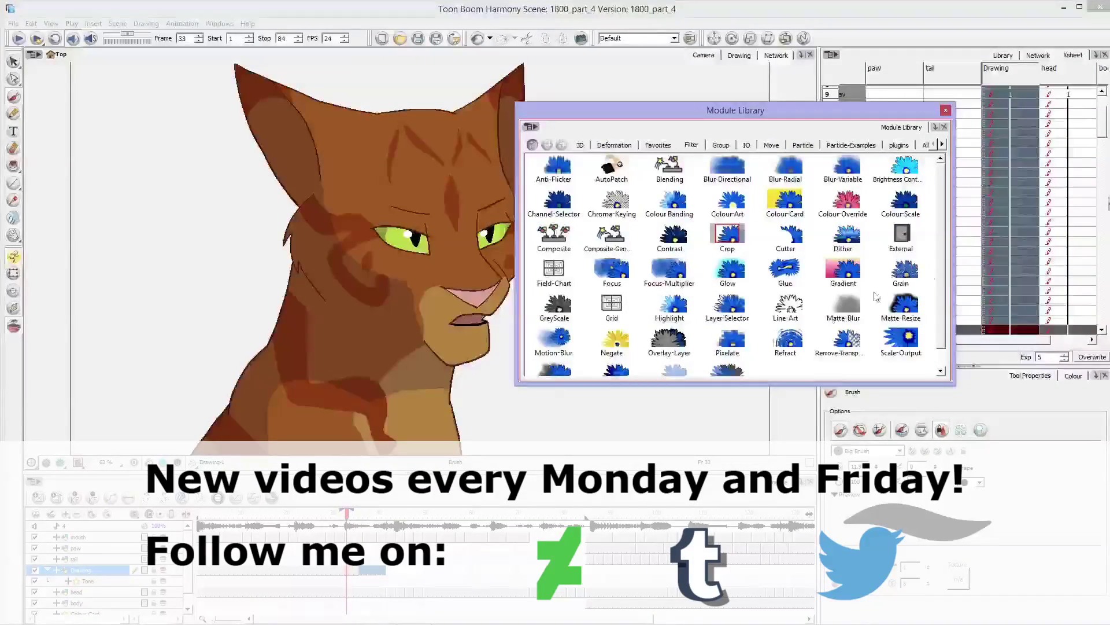
pyautogui.scroll(-2, 947, 211)
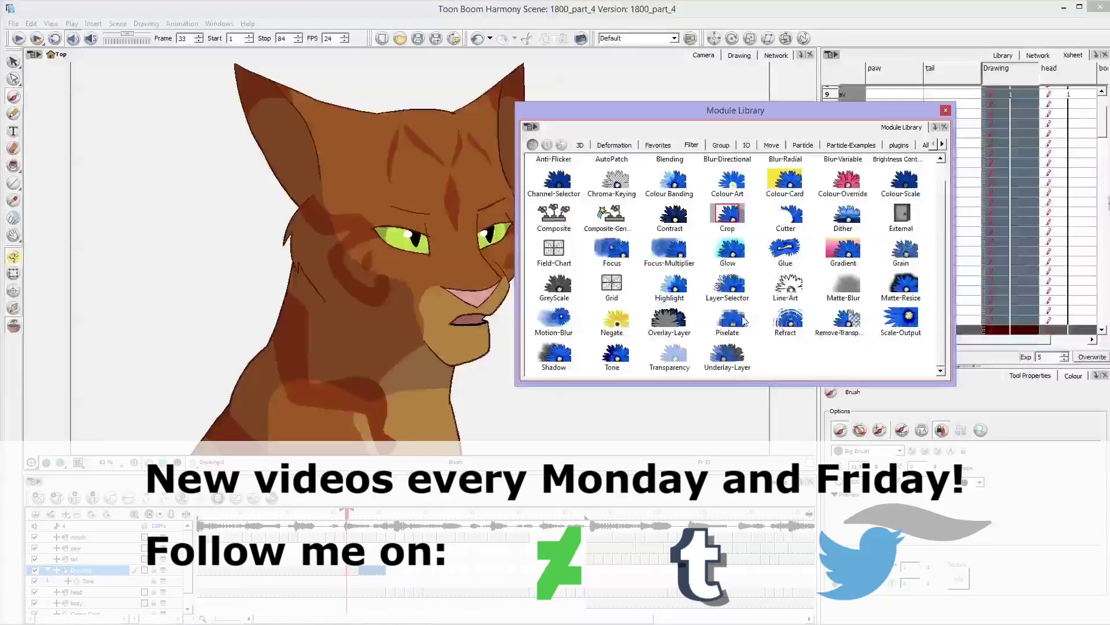
pyautogui.click(945, 111)
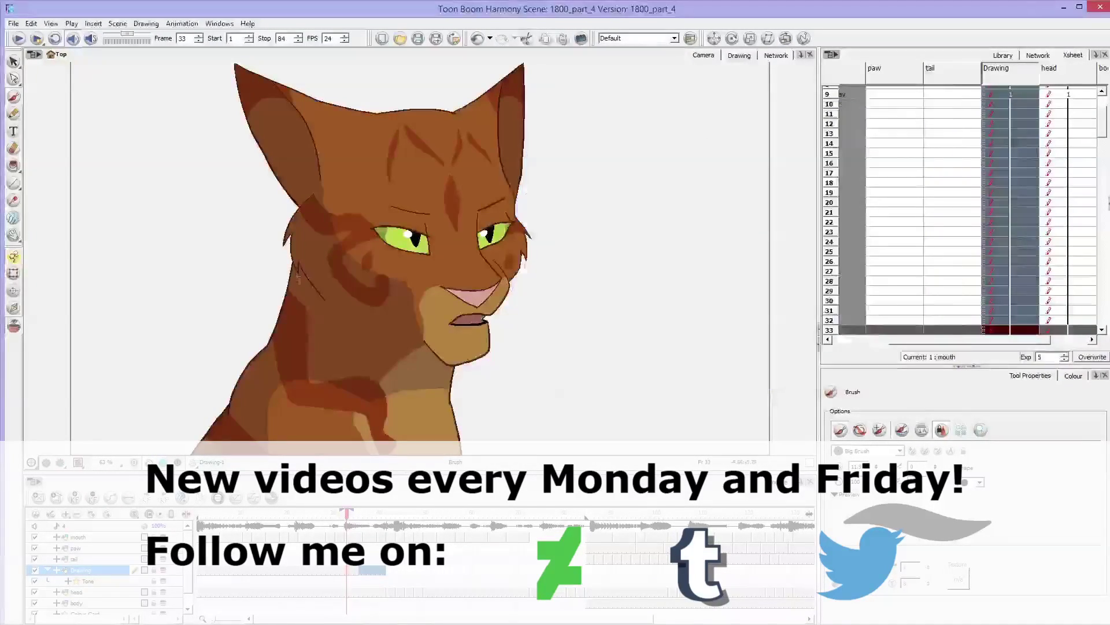